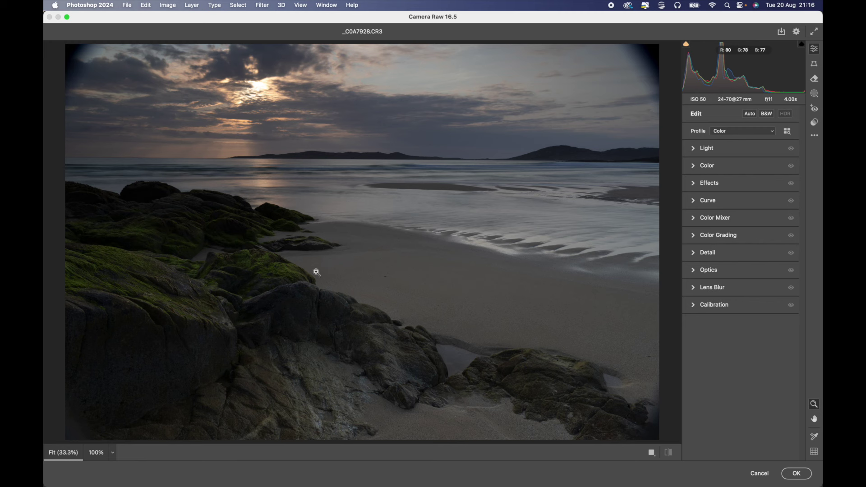
# Step: Set the whole photo's Exposure to +0.55, Highlights to -9, Shadows to +18, Whites to +17 and Blacks to +5
pyautogui.click(814, 94)
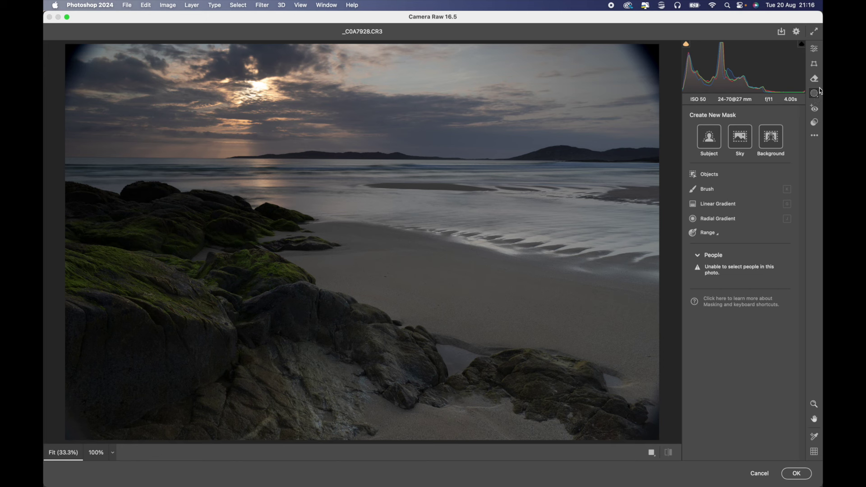
pyautogui.click(815, 51)
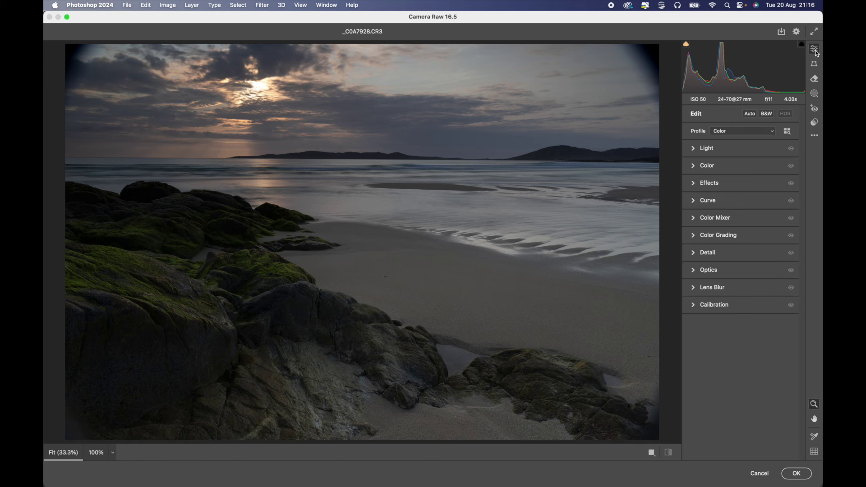
pyautogui.click(704, 149)
pyautogui.moveTo(742, 170); pyautogui.dragTo(747, 171)
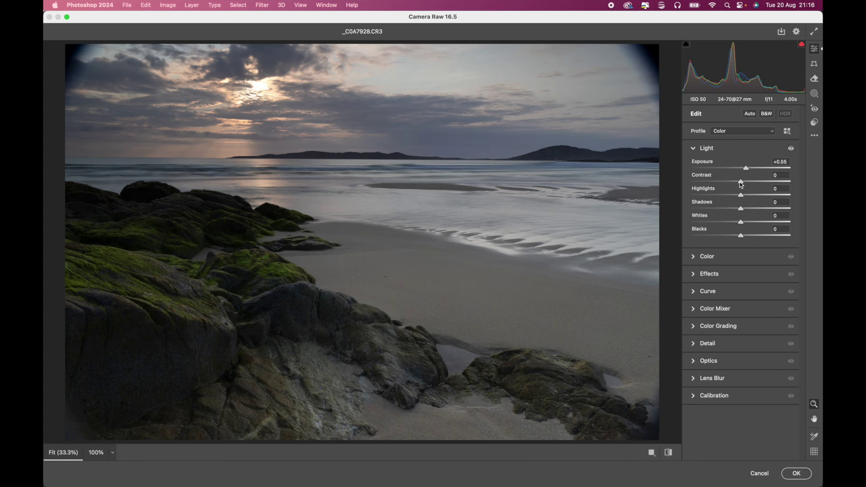
pyautogui.moveTo(742, 197); pyautogui.dragTo(745, 225)
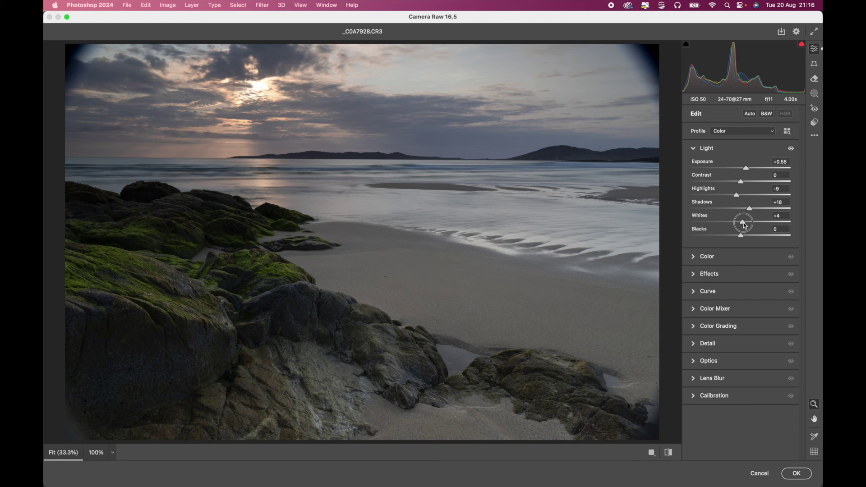
pyautogui.moveTo(742, 237); pyautogui.dragTo(744, 239)
pyautogui.moveTo(746, 224); pyautogui.dragTo(751, 226)
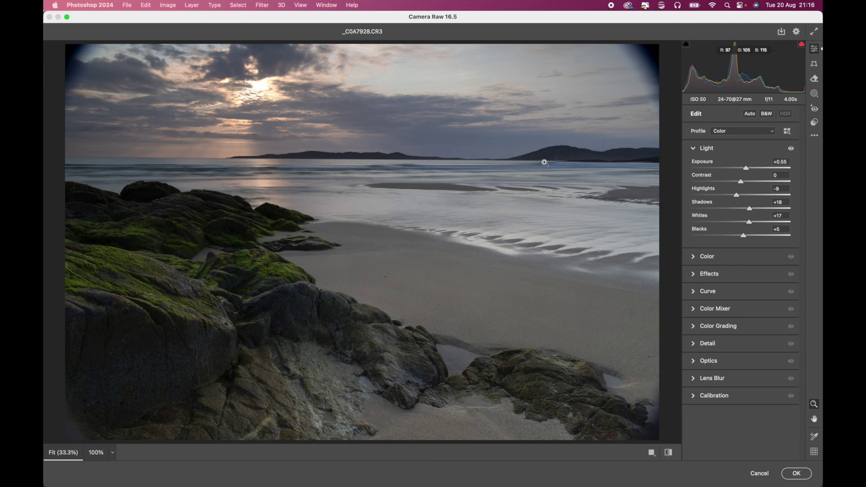
pyautogui.click(694, 151)
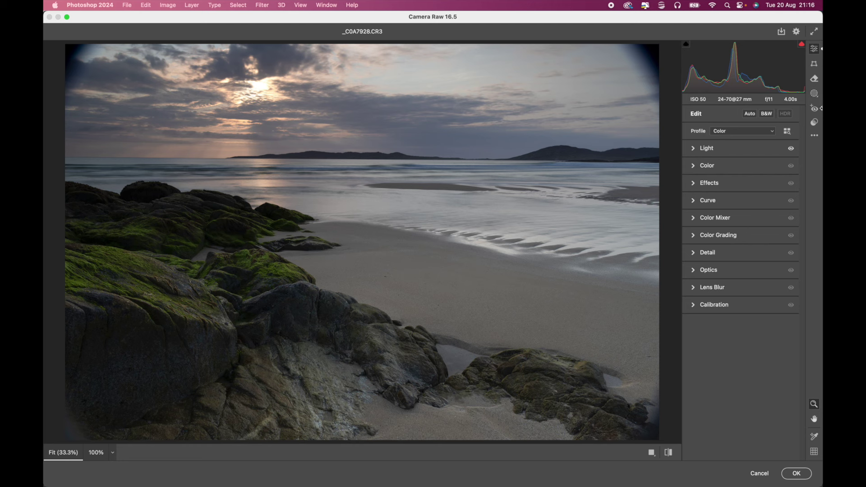
# Step: Create a radial gradient mask as a wide ellipse over the mossy rocks near the waterline
pyautogui.click(814, 94)
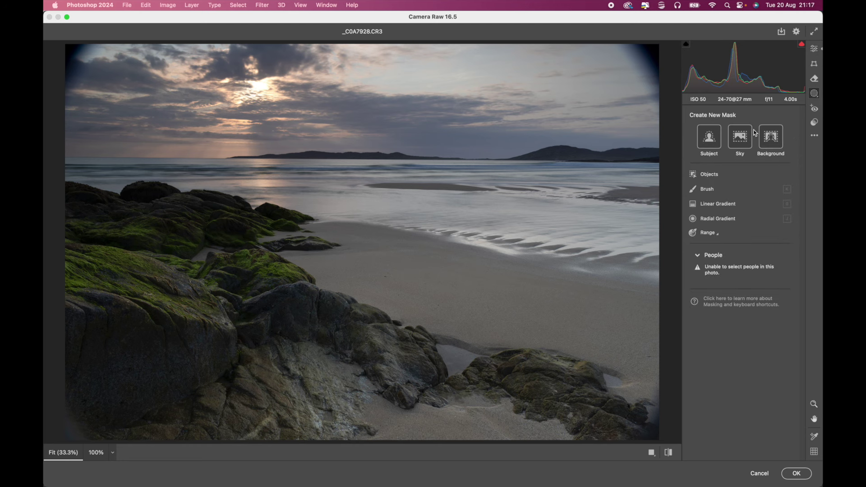
pyautogui.click(706, 219)
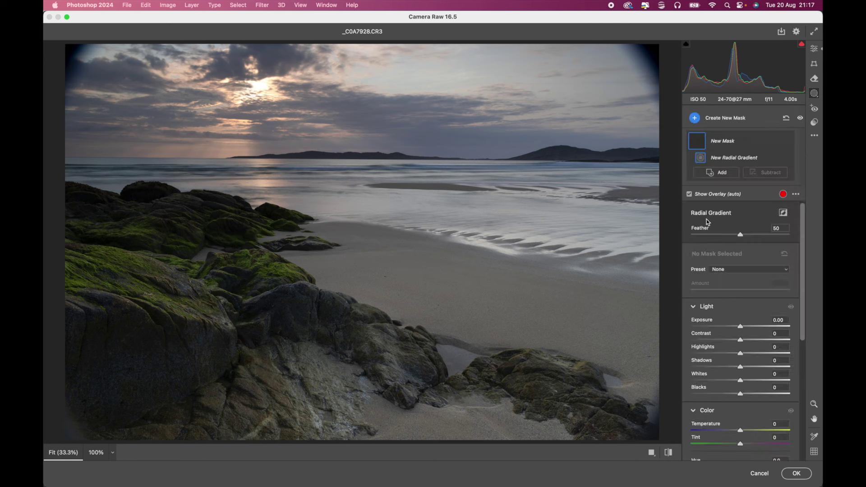
pyautogui.moveTo(94, 208); pyautogui.dragTo(228, 243)
pyautogui.moveTo(94, 208); pyautogui.dragTo(151, 232)
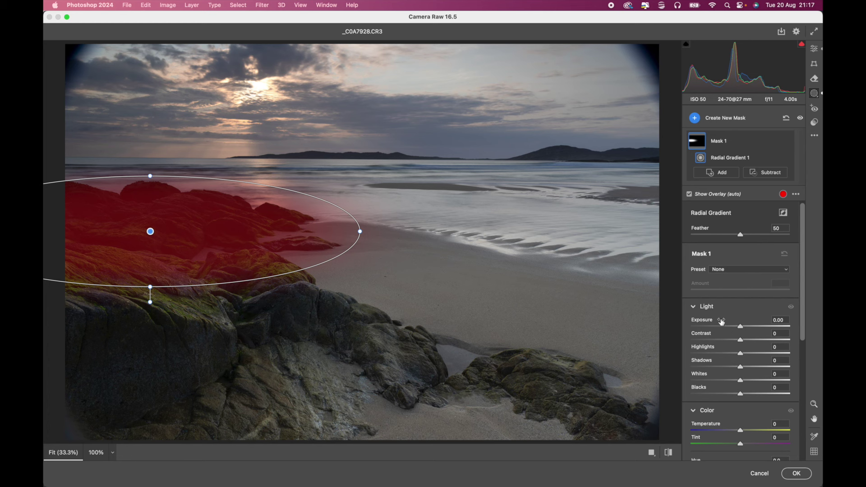
# Step: Set the mossy-rock mask to Exposure +1.05, Highlights -5, Shadows +39 and Temperature +34, and flatten and recentre its ellipse on the far rocks
pyautogui.moveTo(741, 327); pyautogui.dragTo(754, 327)
pyautogui.moveTo(744, 368)
pyautogui.mouseDown()
pyautogui.moveTo(761, 370)
pyautogui.moveTo(739, 357)
pyautogui.mouseUp()
pyautogui.moveTo(743, 435); pyautogui.dragTo(760, 434)
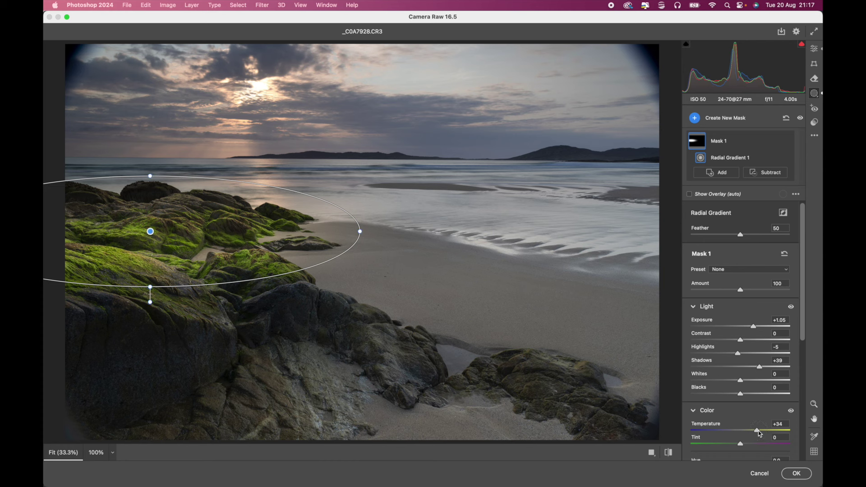
pyautogui.moveTo(150, 176); pyautogui.dragTo(150, 190)
pyautogui.moveTo(151, 230); pyautogui.dragTo(129, 213)
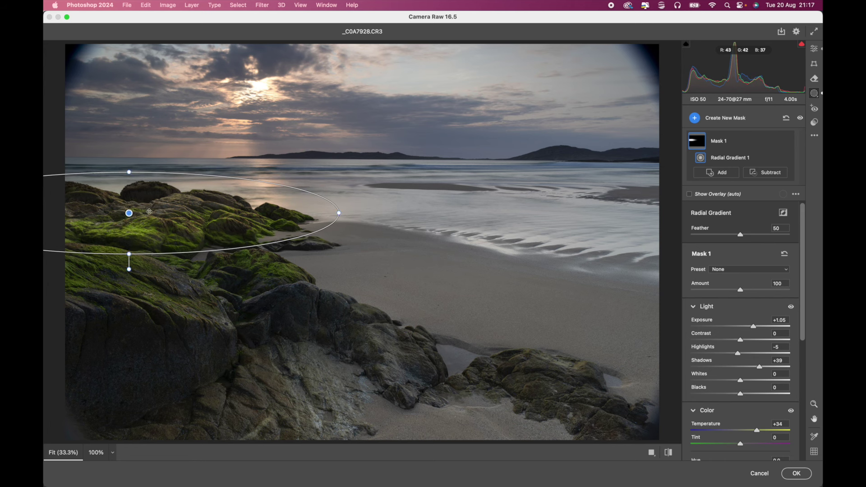
# Step: Create a second radial gradient mask over the large foreground rocks, widened and positioned to cover the cracked boulders
pyautogui.click(695, 122)
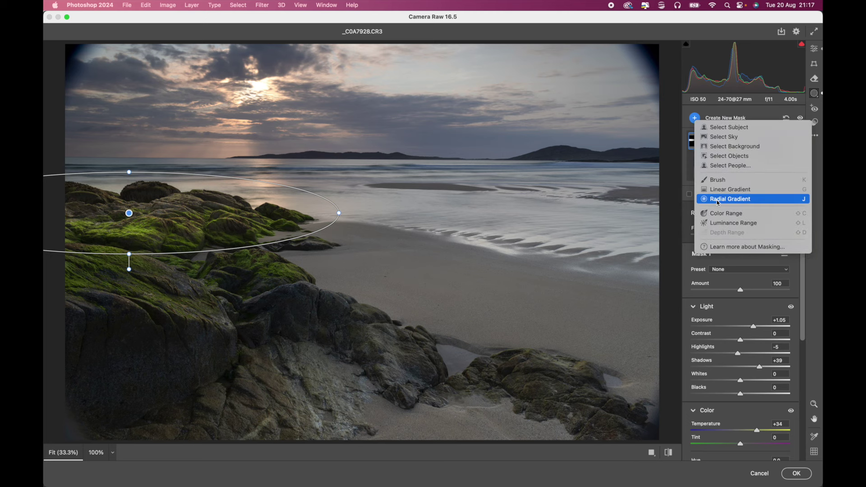
pyautogui.click(718, 201)
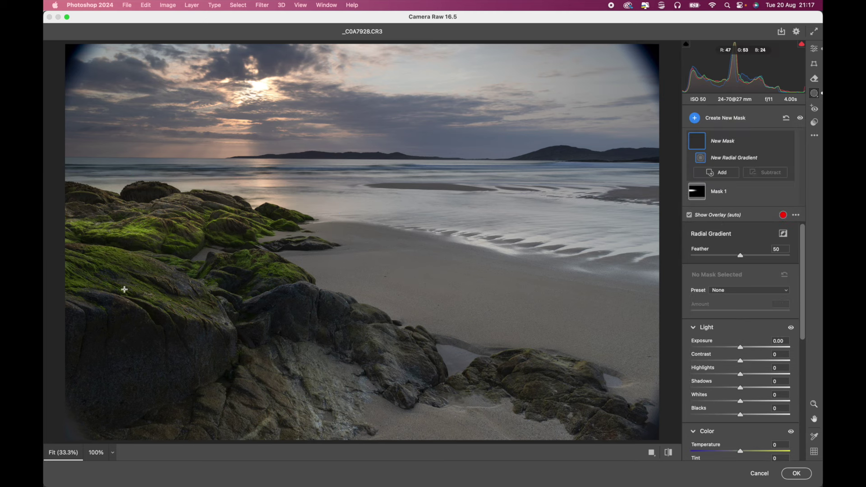
pyautogui.moveTo(124, 288); pyautogui.dragTo(280, 358)
pyautogui.moveTo(120, 288); pyautogui.dragTo(212, 336)
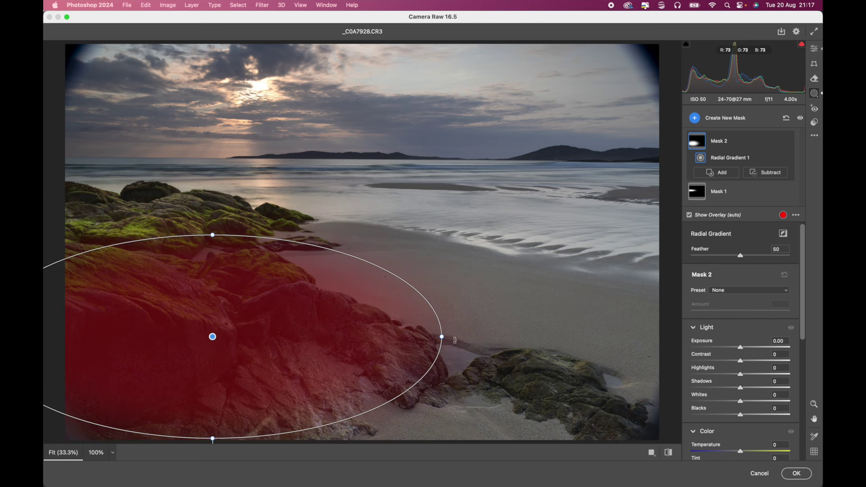
pyautogui.moveTo(442, 337); pyautogui.dragTo(478, 345)
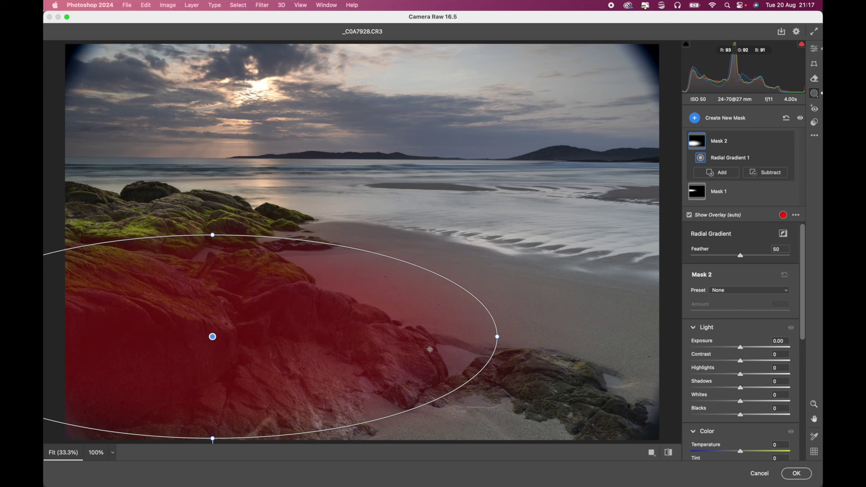
pyautogui.moveTo(213, 336); pyautogui.dragTo(255, 347)
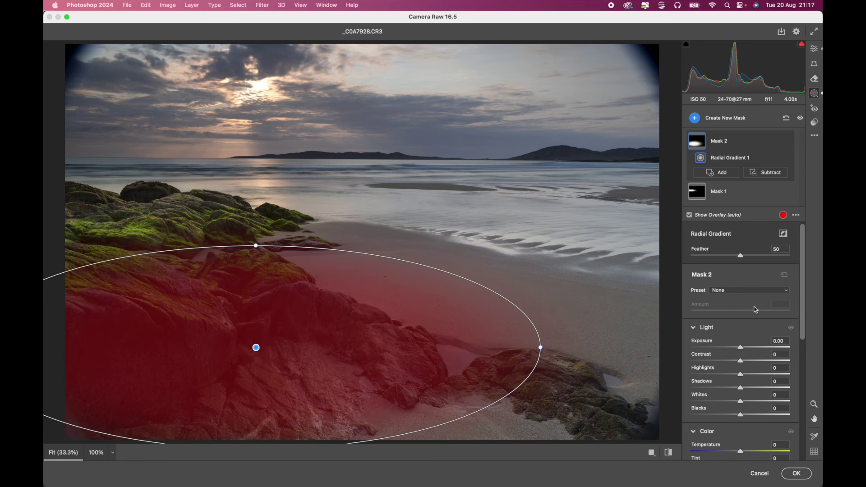
# Step: Set the foreground-rock mask to Exposure +0.80, Highlights -10, Shadows +14, Whites +6, Blacks -3 and Temperature +24, and shift it toward the photo's edge
pyautogui.moveTo(740, 347); pyautogui.dragTo(752, 349)
pyautogui.moveTo(743, 391)
pyautogui.mouseDown()
pyautogui.moveTo(756, 387)
pyautogui.moveTo(735, 378)
pyautogui.mouseUp()
pyautogui.moveTo(741, 415); pyautogui.dragTo(744, 402)
pyautogui.moveTo(255, 347); pyautogui.dragTo(199, 341)
pyautogui.hscroll(-10, 199, 343)
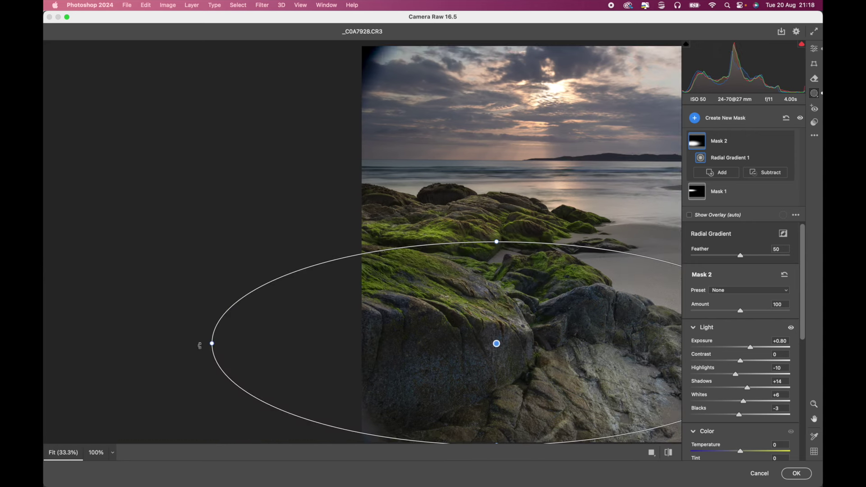
pyautogui.hscroll(10, 389, 305)
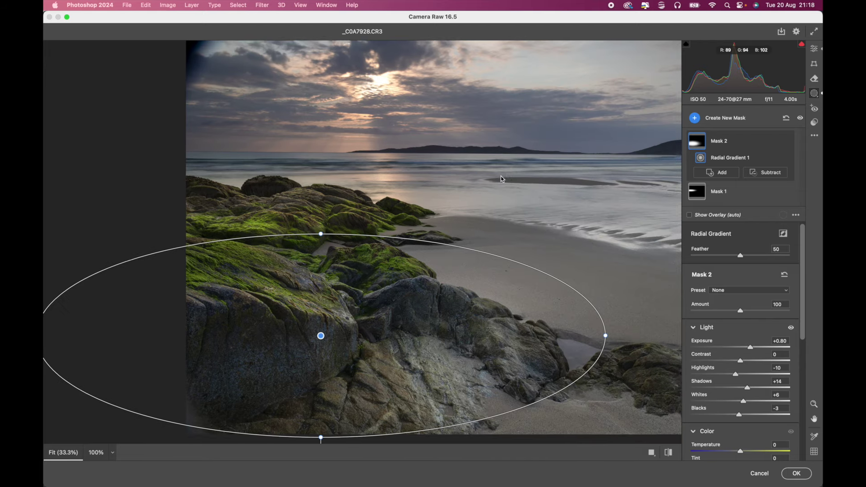
pyautogui.hscroll(-1, 502, 179)
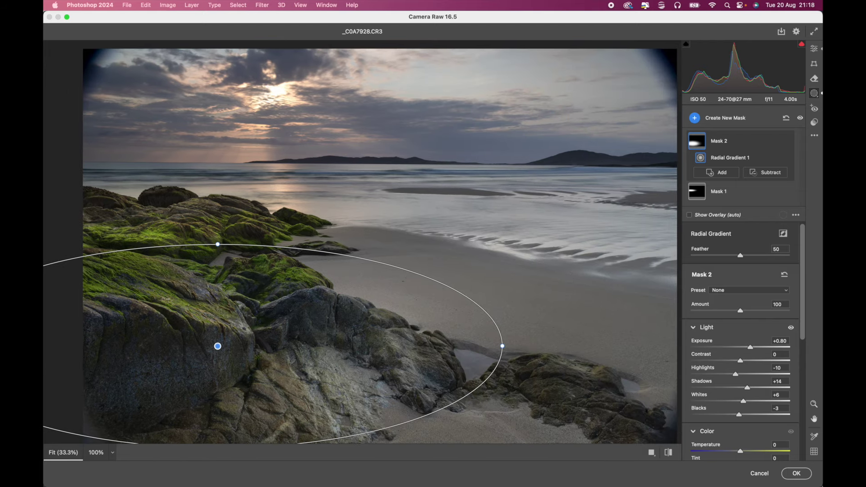
pyautogui.moveTo(740, 451); pyautogui.dragTo(752, 456)
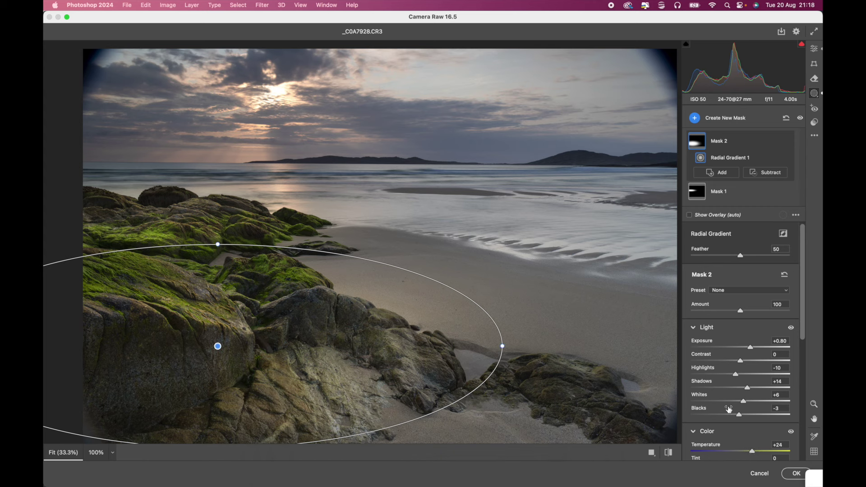
pyautogui.scroll(-3, 729, 409)
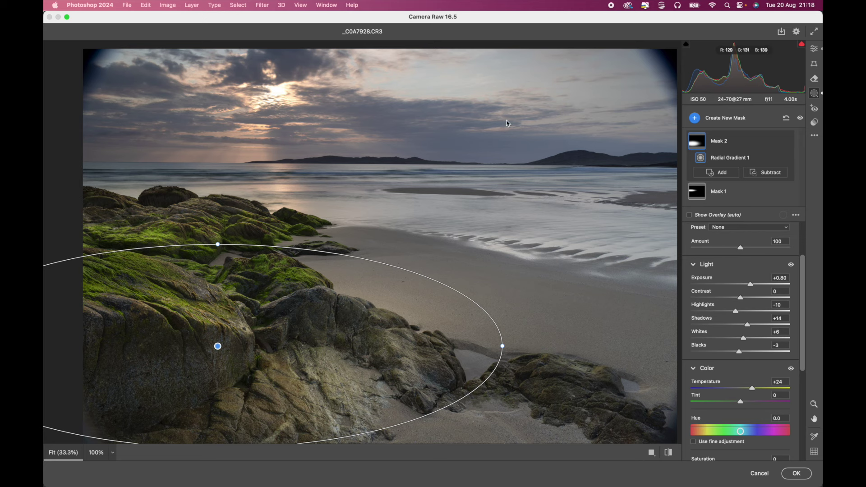
# Step: Add a new brush mask and set the brush size to 24
pyautogui.click(695, 119)
pyautogui.click(716, 177)
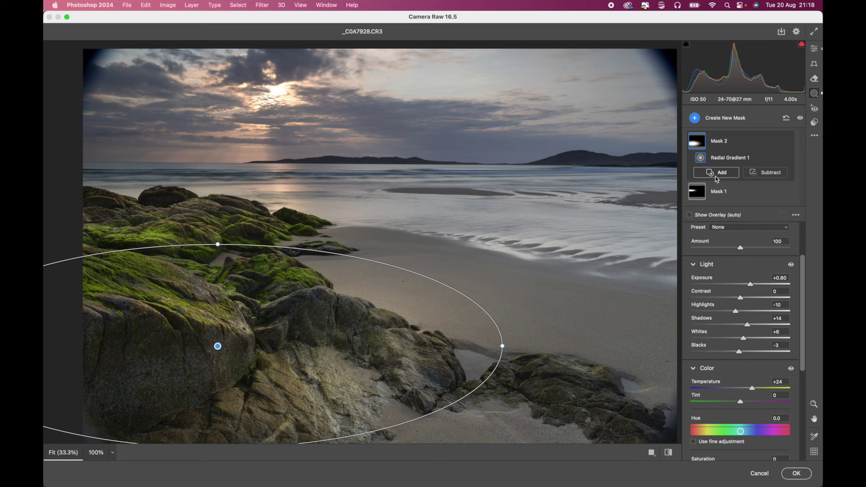
pyautogui.press('[')
pyautogui.press('[')
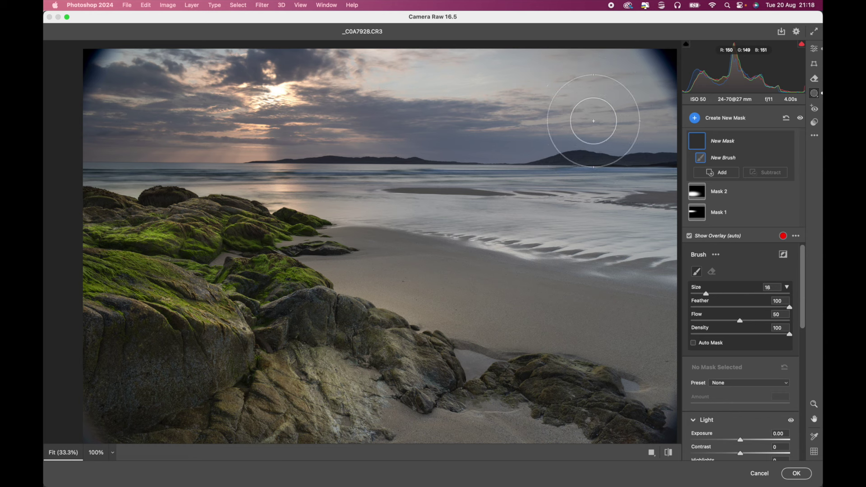
pyautogui.press(']')
pyautogui.press(']')
pyautogui.press(']')
pyautogui.press(']')
pyautogui.press(']')
pyautogui.press(']')
pyautogui.press(']')
pyautogui.press(']')
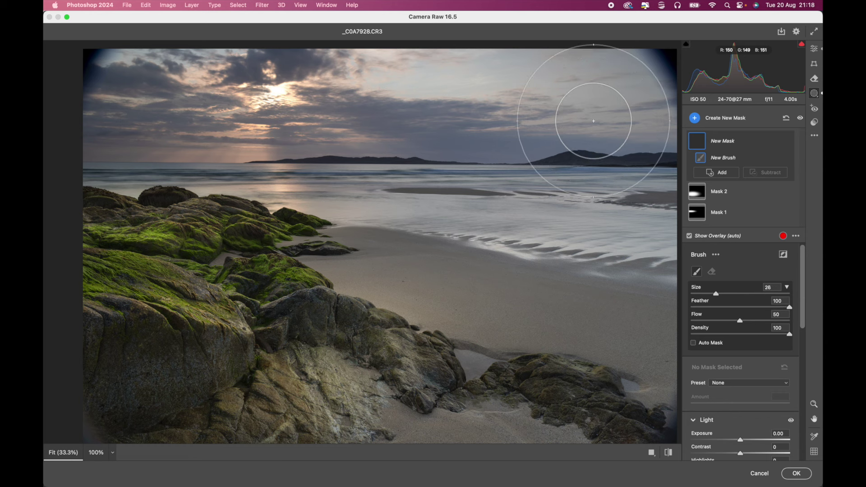
pyautogui.press('[')
pyautogui.press('[')
pyautogui.press('[')
pyautogui.press('[')
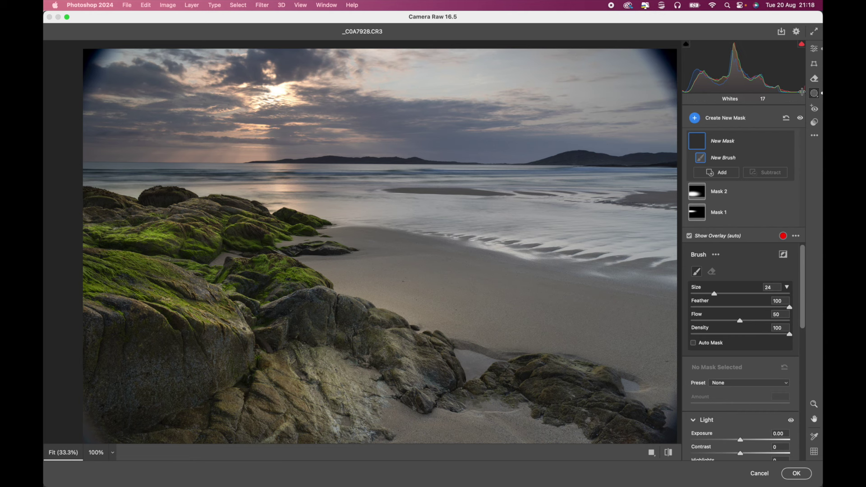
# Step: Paint the brush mask across the whole sky down to the horizon in connected straight strokes
pyautogui.scroll(-5, 738, 370)
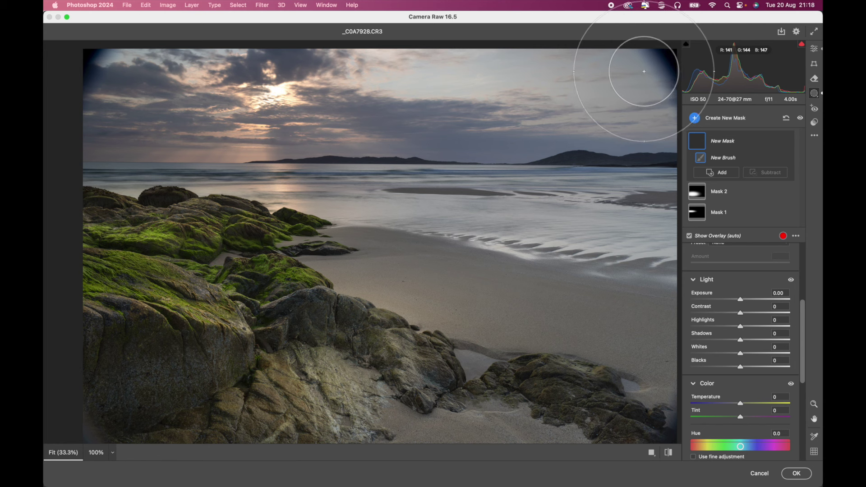
pyautogui.click(644, 71)
pyautogui.press('alt')
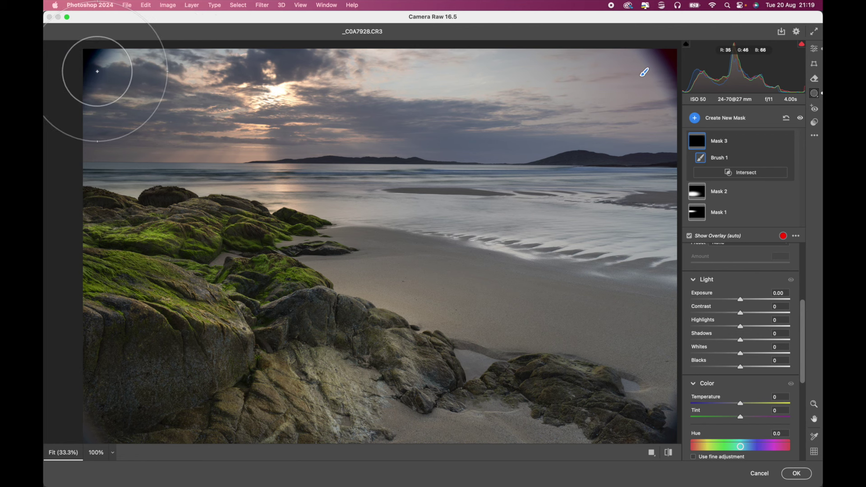
pyautogui.keyDown('shift'); pyautogui.click(97, 71); pyautogui.keyUp('shift')
pyautogui.press('alt')
pyautogui.keyDown('shift'); pyautogui.click(95, 131); pyautogui.keyUp('shift')
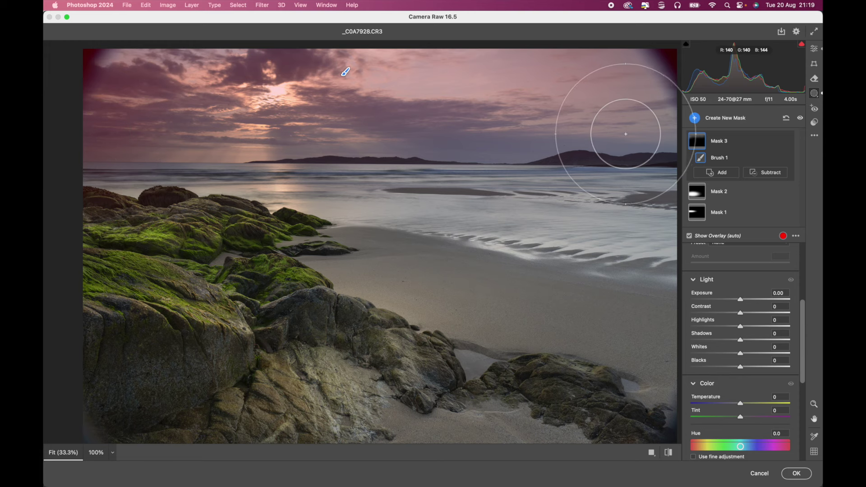
pyautogui.keyDown('shift'); pyautogui.click(654, 137); pyautogui.keyUp('shift')
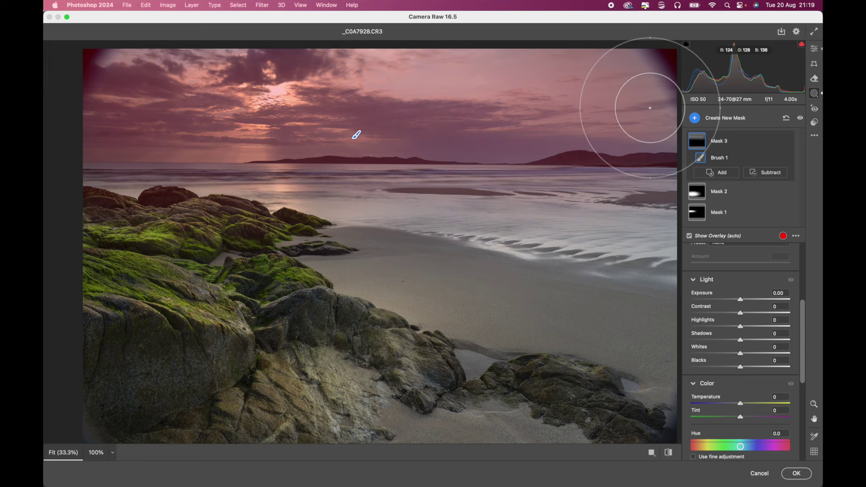
# Step: Set the sky mask to Highlights -29, Whites +14 and Temperature about +29, and raise its Tint slightly toward magenta
pyautogui.moveTo(743, 332); pyautogui.dragTo(747, 356)
pyautogui.moveTo(742, 405); pyautogui.dragTo(757, 405)
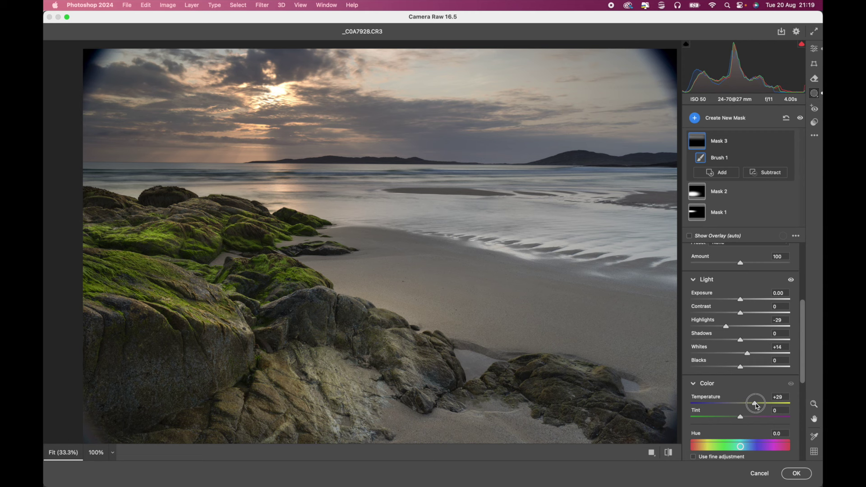
pyautogui.moveTo(744, 421); pyautogui.dragTo(753, 421)
pyautogui.moveTo(749, 419); pyautogui.dragTo(747, 418)
# Step: Fine-tune the whole photo's Temperature and Vibrance, and adjust the Texture and Dehaze effects slightly
pyautogui.click(814, 49)
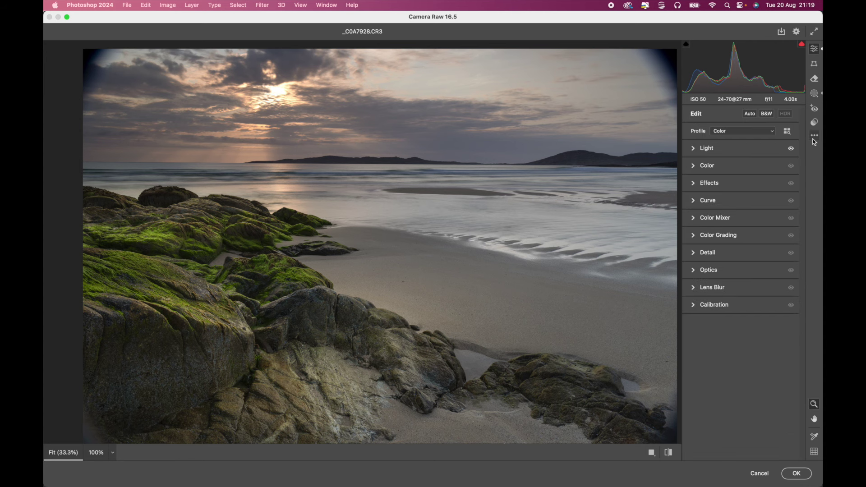
pyautogui.click(695, 168)
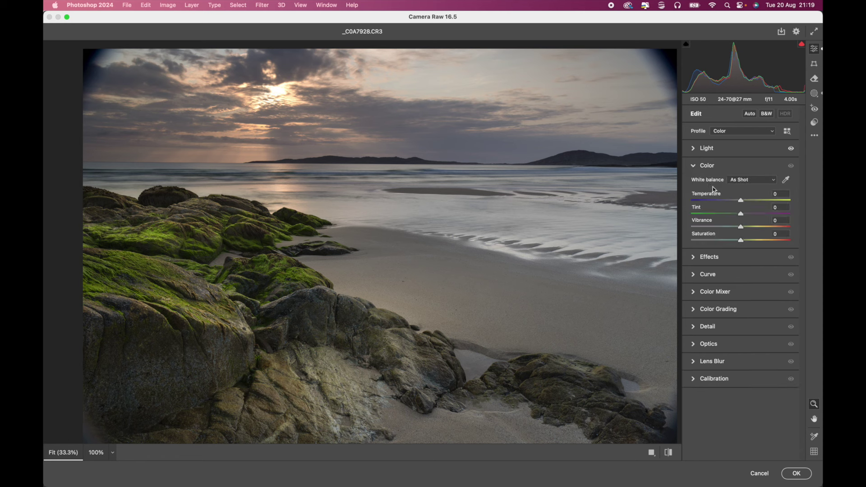
pyautogui.moveTo(743, 204); pyautogui.dragTo(746, 230)
pyautogui.click(694, 258)
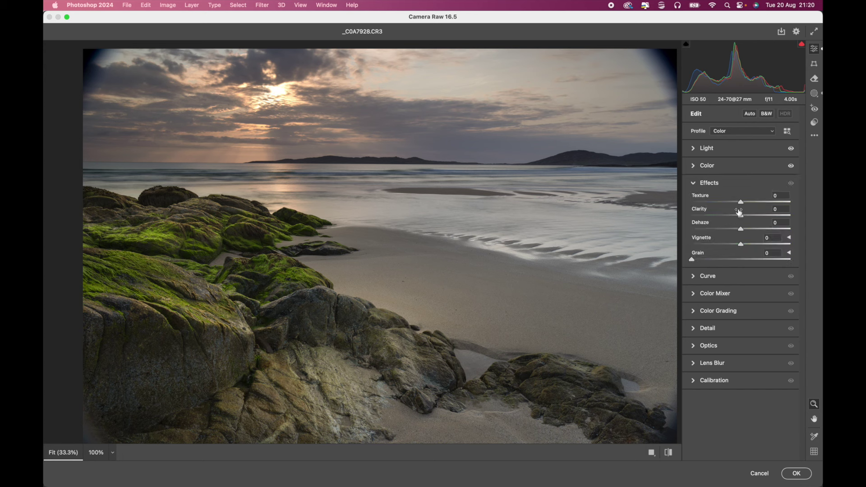
pyautogui.moveTo(743, 203); pyautogui.dragTo(745, 231)
# Step: Set the Color Mixer saturation to +2 for Aquas and -12 for Blues, and boost the Oranges and Yellows
pyautogui.click(697, 296)
pyautogui.moveTo(742, 341)
pyautogui.mouseDown()
pyautogui.moveTo(716, 341)
pyautogui.moveTo(811, 342)
pyautogui.moveTo(678, 344)
pyautogui.moveTo(816, 336)
pyautogui.moveTo(678, 342)
pyautogui.moveTo(739, 338)
pyautogui.moveTo(771, 354)
pyautogui.moveTo(695, 352)
pyautogui.moveTo(774, 348)
pyautogui.moveTo(703, 359)
pyautogui.moveTo(759, 356)
pyautogui.moveTo(742, 357)
pyautogui.moveTo(738, 336)
pyautogui.moveTo(794, 332)
pyautogui.moveTo(653, 344)
pyautogui.moveTo(819, 336)
pyautogui.moveTo(598, 348)
pyautogui.moveTo(757, 330)
pyautogui.moveTo(735, 332)
pyautogui.moveTo(741, 351)
pyautogui.moveTo(789, 350)
pyautogui.moveTo(701, 351)
pyautogui.moveTo(756, 349)
pyautogui.moveTo(735, 350)
pyautogui.mouseUp()
pyautogui.click(742, 353)
pyautogui.click(721, 260)
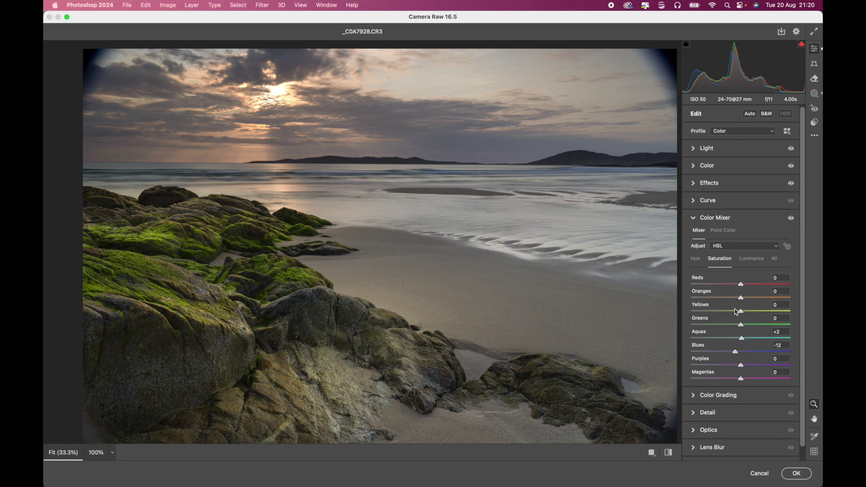
pyautogui.moveTo(740, 299)
pyautogui.mouseDown()
pyautogui.moveTo(755, 301)
pyautogui.moveTo(748, 314)
pyautogui.mouseUp()
pyautogui.click(693, 220)
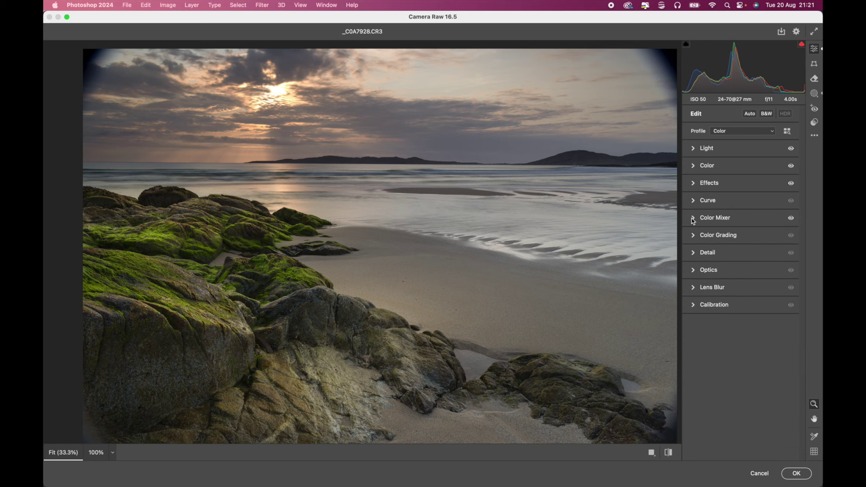
# Step: Set the photo's parametric curve to Highlights -14, Lights +8 and Shadows +4
pyautogui.click(691, 207)
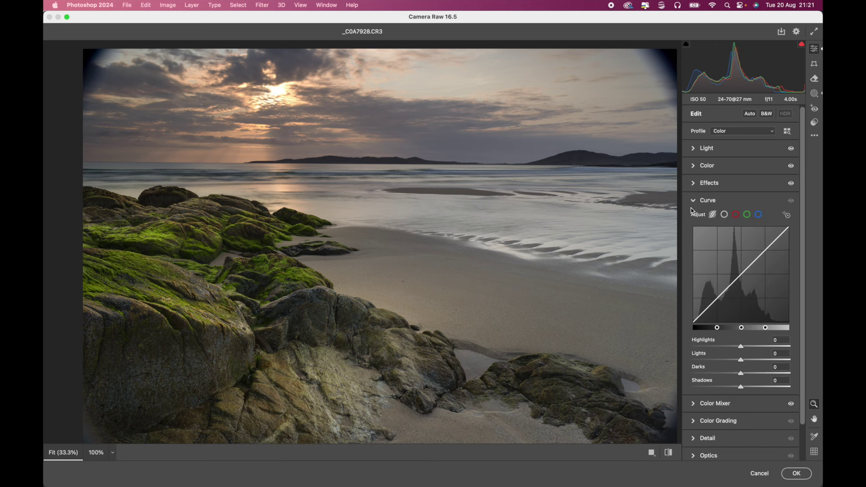
pyautogui.click(694, 202)
pyautogui.click(694, 201)
pyautogui.scroll(-2, 735, 336)
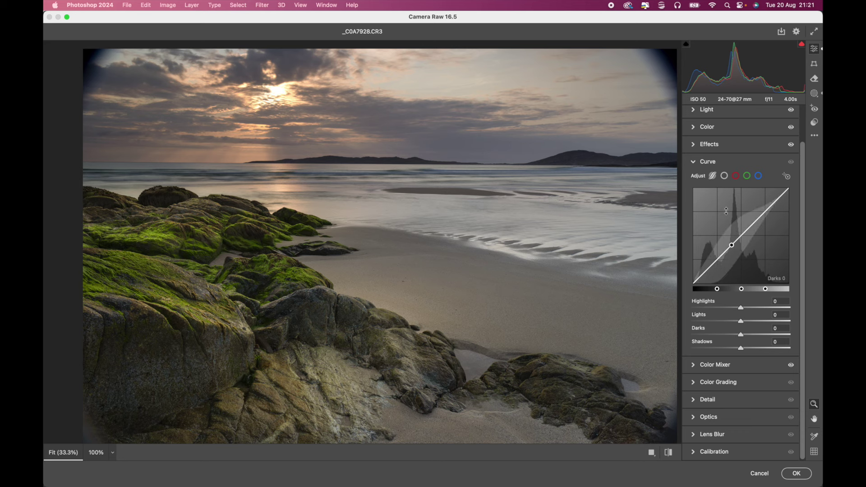
pyautogui.moveTo(740, 307); pyautogui.dragTo(741, 335)
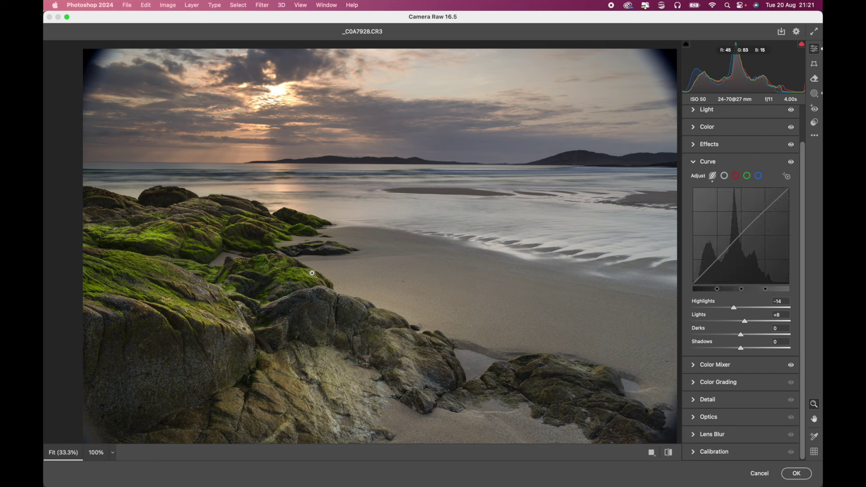
pyautogui.moveTo(739, 348); pyautogui.dragTo(743, 351)
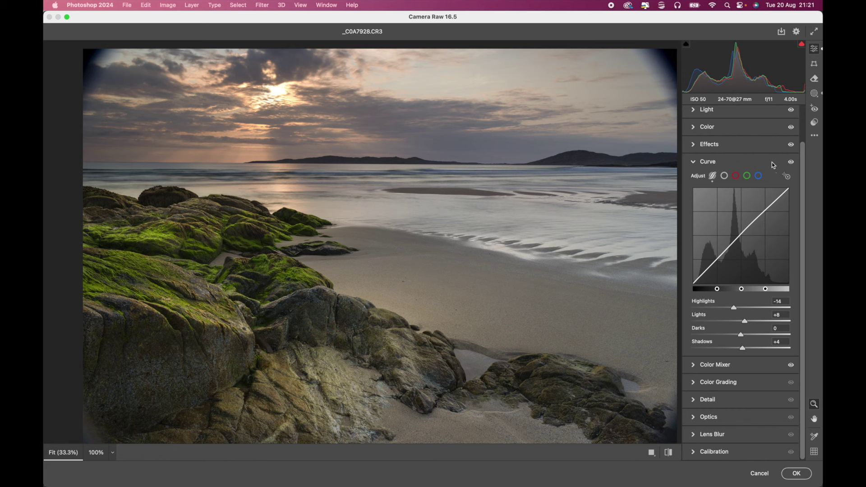
# Step: Set the global Exposure of the whole photo to +0.20
pyautogui.click(695, 163)
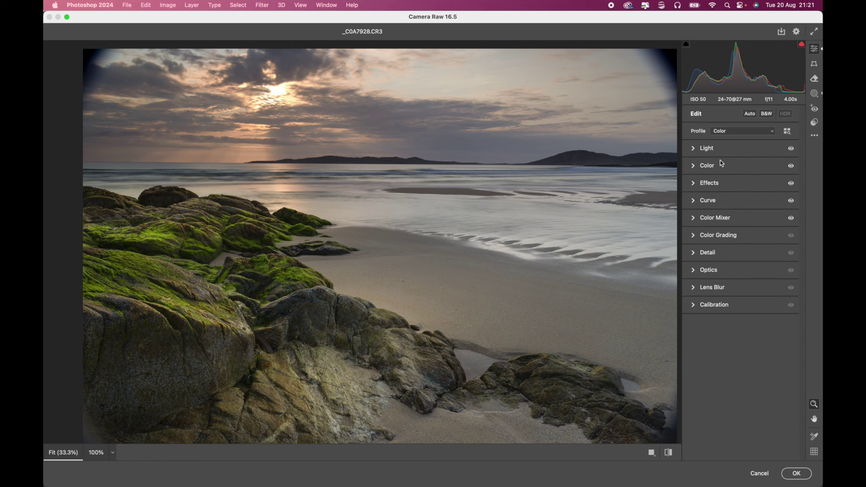
pyautogui.click(699, 148)
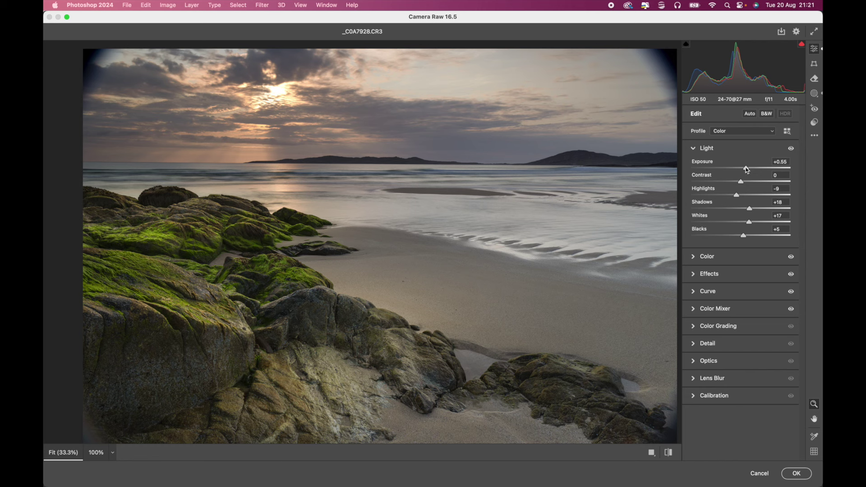
pyautogui.moveTo(747, 170); pyautogui.dragTo(744, 170)
# Step: Create a radial gradient mask as a wide ellipse centred on the photo and reaching its left and right edges
pyautogui.click(815, 94)
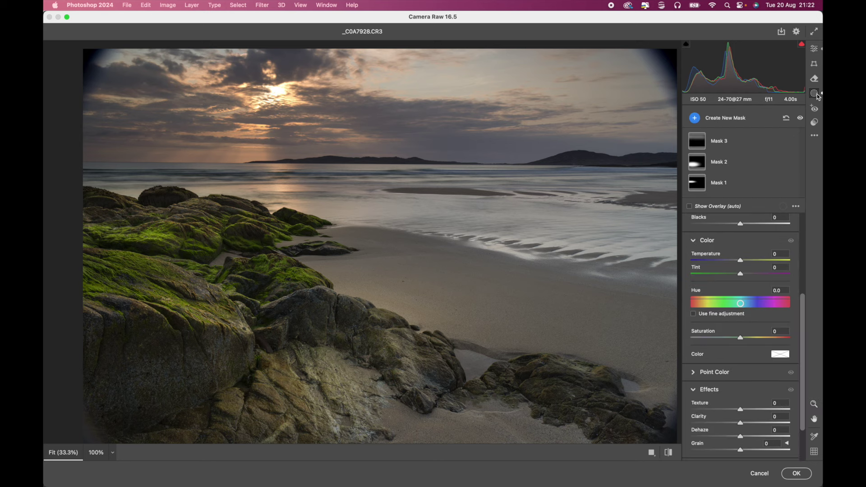
pyautogui.click(696, 120)
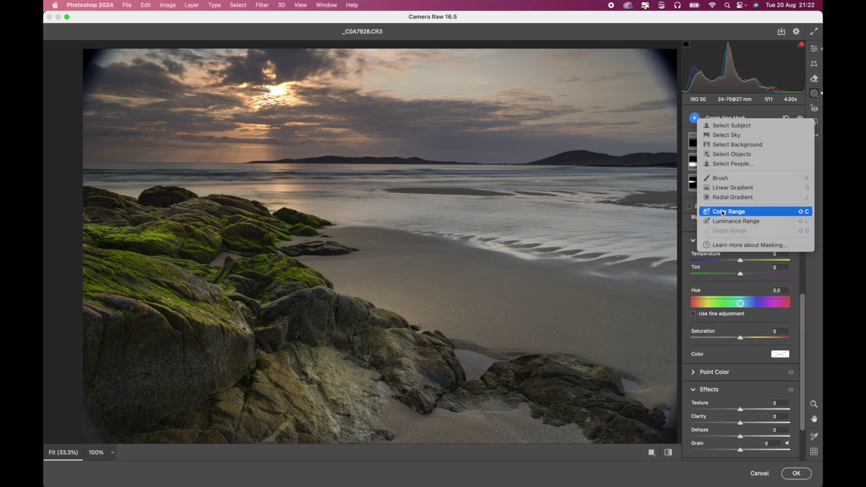
pyautogui.click(722, 197)
pyautogui.moveTo(199, 189); pyautogui.dragTo(454, 313)
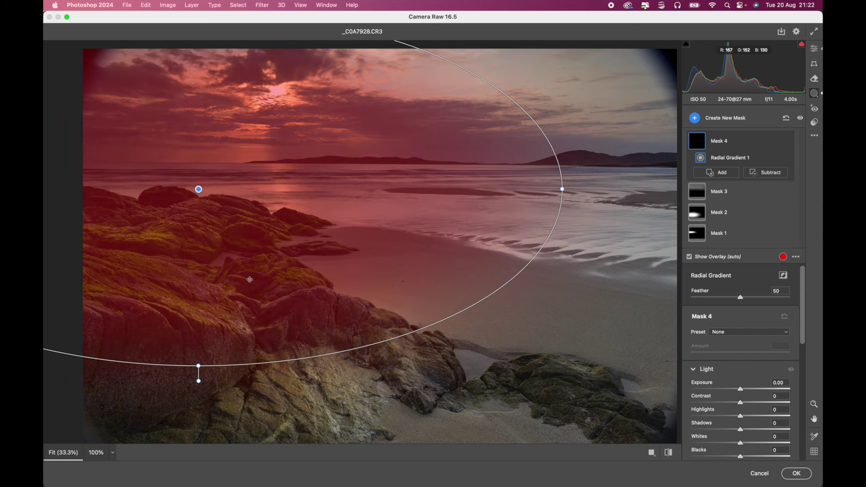
pyautogui.moveTo(199, 190); pyautogui.dragTo(374, 247)
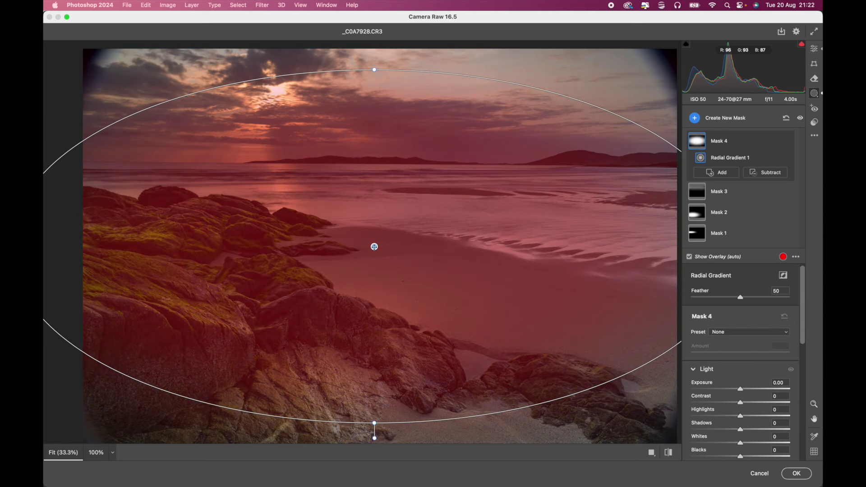
pyautogui.press('super+minus')
pyautogui.moveTo(141, 240); pyautogui.dragTo(138, 241)
pyautogui.moveTo(230, 236); pyautogui.dragTo(237, 240)
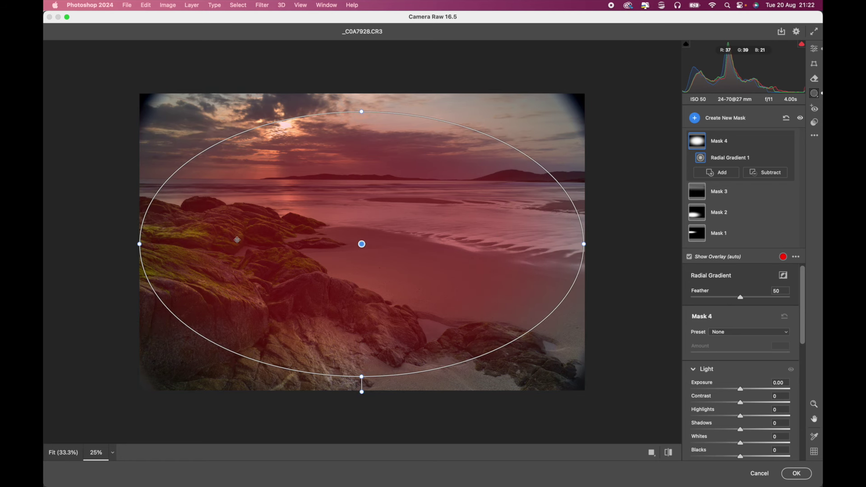
pyautogui.press('super+0')
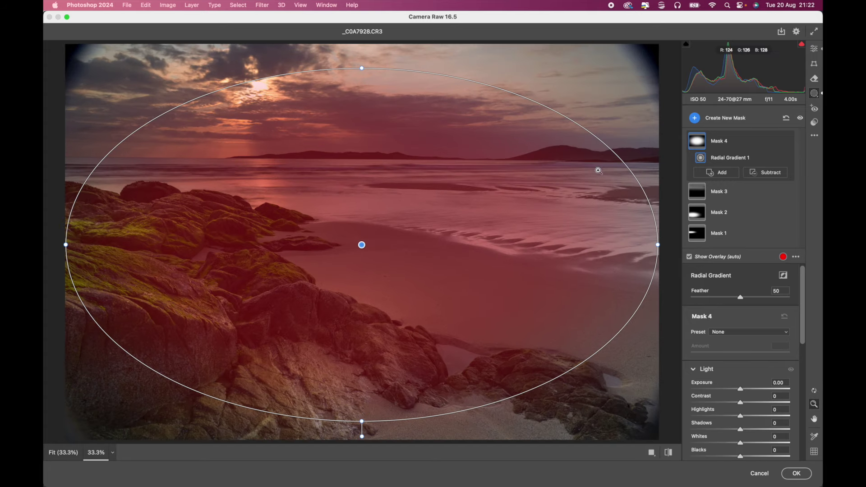
# Step: Set the radial mask to Exposure +0.30, Shadows +18, Whites +18 and Saturation +10, and apply the Camera Raw edits to the layer
pyautogui.moveTo(741, 386); pyautogui.dragTo(747, 391)
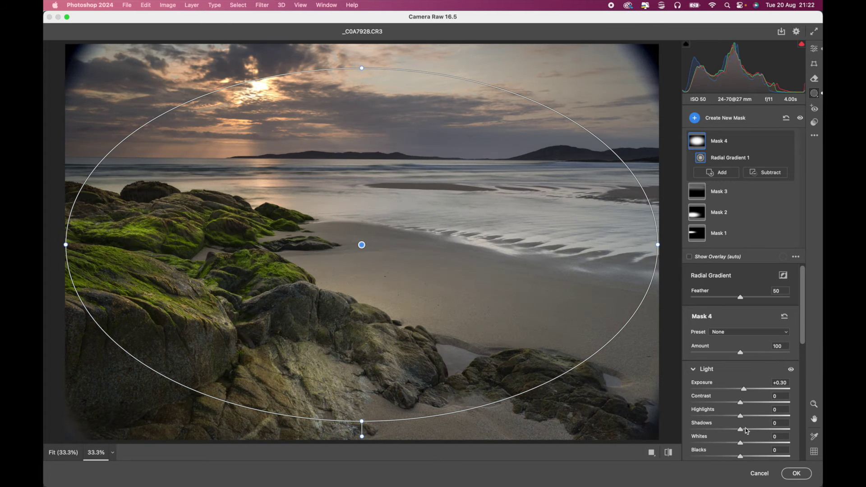
pyautogui.moveTo(742, 444); pyautogui.dragTo(751, 444)
pyautogui.moveTo(733, 416)
pyautogui.mouseDown()
pyautogui.moveTo(723, 416)
pyautogui.moveTo(740, 415)
pyautogui.mouseUp()
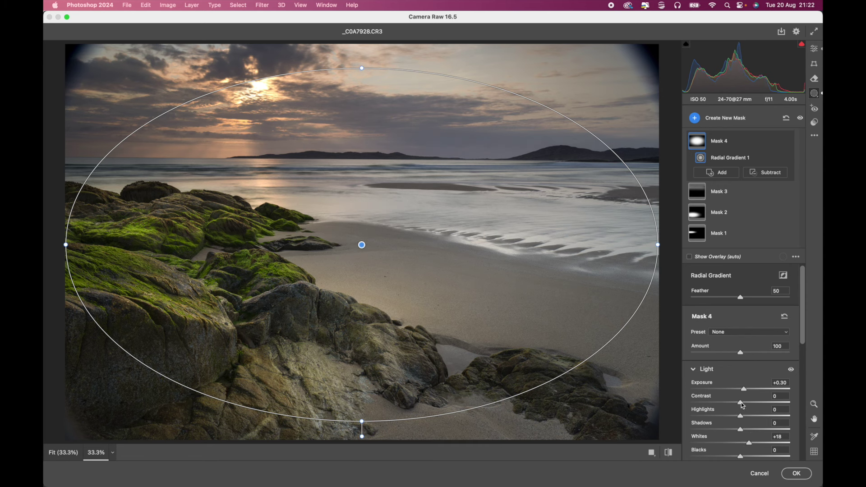
pyautogui.moveTo(740, 427); pyautogui.dragTo(748, 431)
pyautogui.scroll(-3, 746, 441)
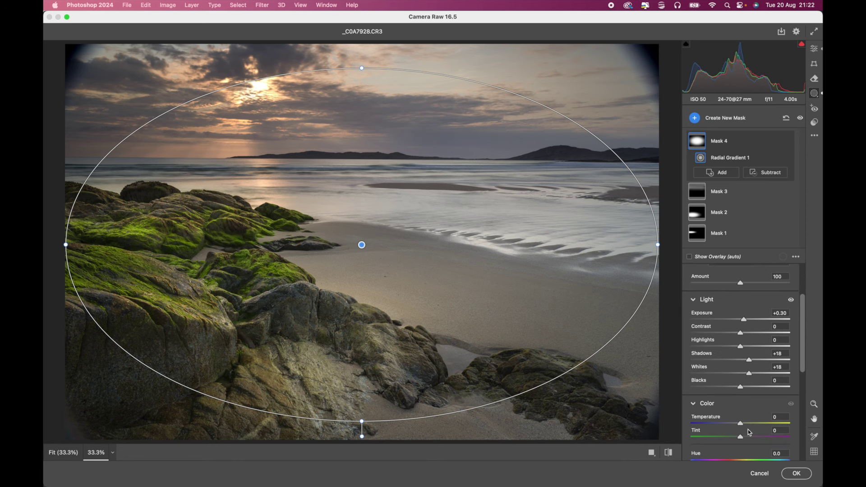
pyautogui.scroll(-2, 743, 453)
pyautogui.moveTo(742, 459); pyautogui.dragTo(744, 458)
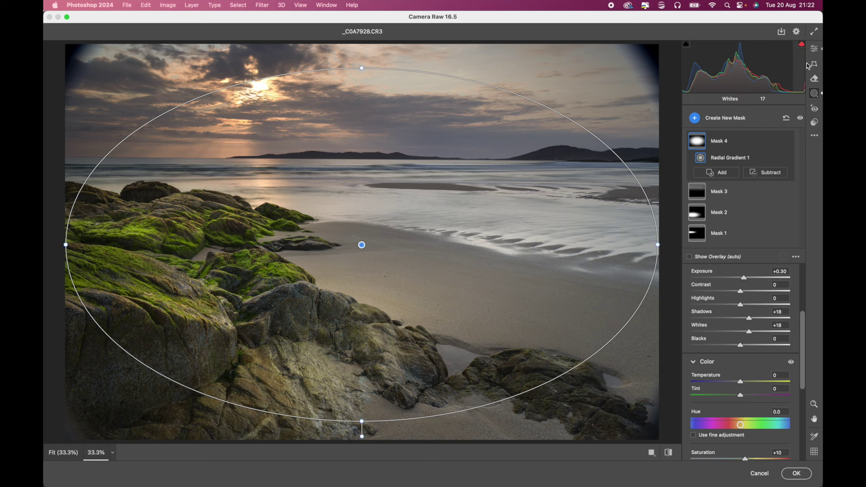
pyautogui.click(815, 49)
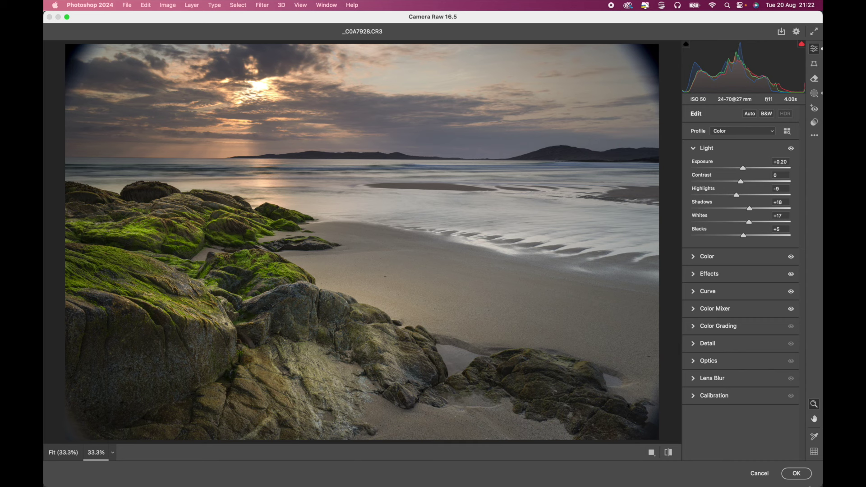
pyautogui.click(796, 474)
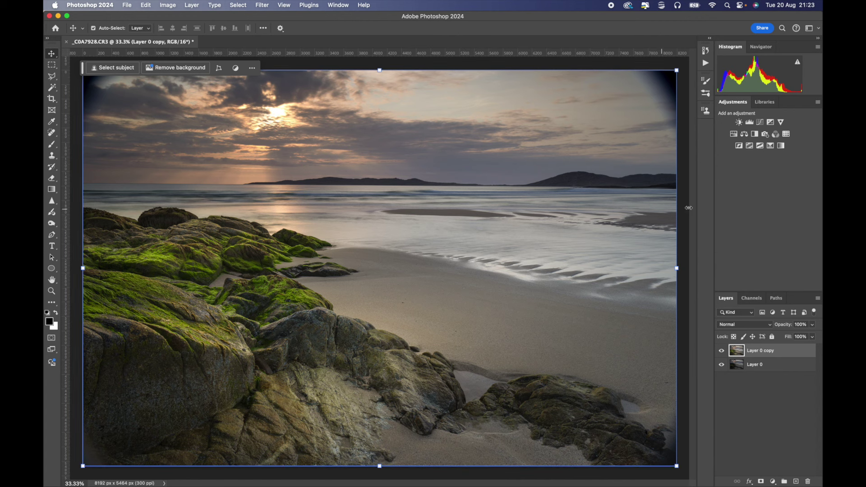
# Step: Outline the photo's dark upper-right corner with the Polygonal Lasso and move the contextual task bar clear of the upper-left corner
pyautogui.click(52, 77)
pyautogui.moveTo(624, 67)
pyautogui.mouseDown()
pyautogui.moveTo(686, 167)
pyautogui.moveTo(684, 62)
pyautogui.moveTo(625, 70)
pyautogui.mouseUp()
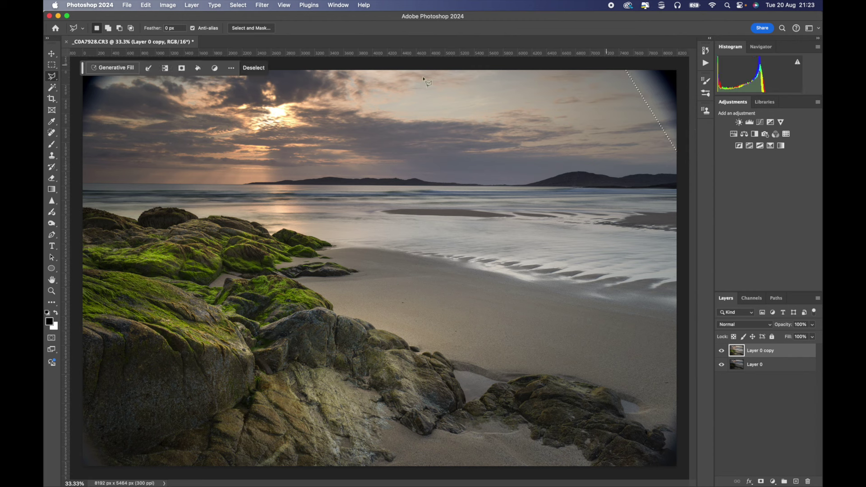
pyautogui.moveTo(84, 71); pyautogui.dragTo(172, 70)
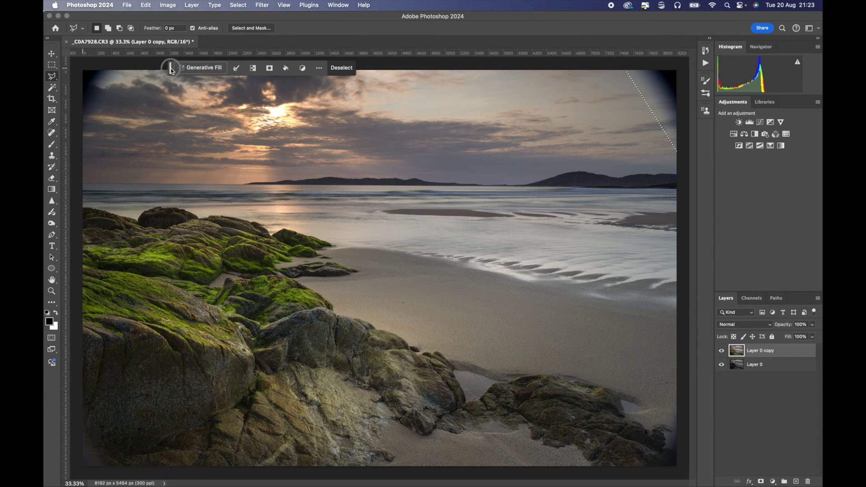
# Step: Start a fresh Polygonal Lasso selection as a triangle around the photo's dark upper-left corner
pyautogui.click(143, 70)
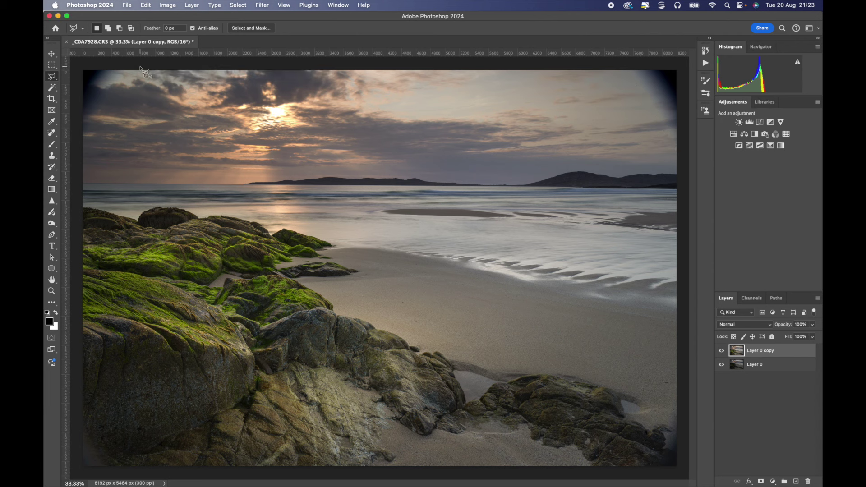
pyautogui.click(77, 139)
pyautogui.click(77, 64)
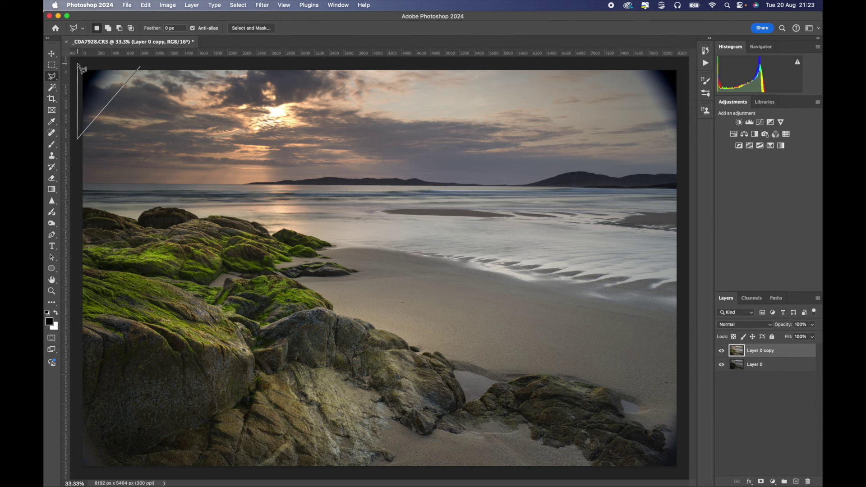
pyautogui.click(140, 68)
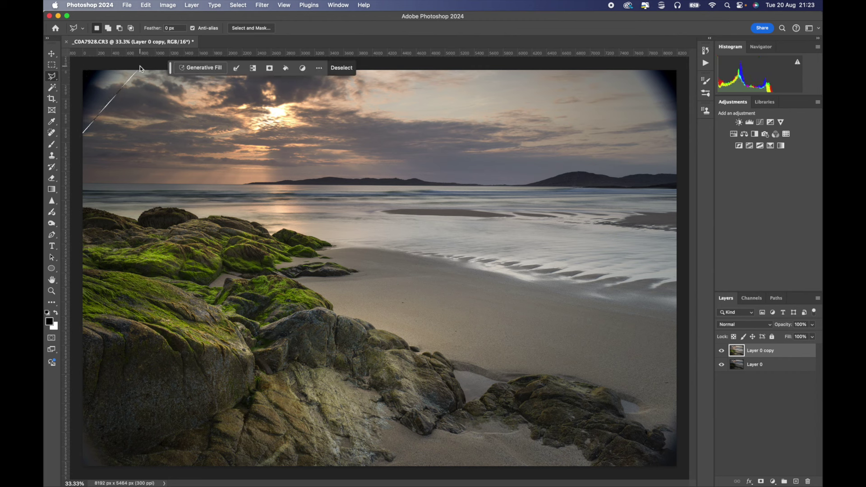
# Step: Add a triangle around the photo's dark upper-right corner to the existing selection
pyautogui.press('shift')
pyautogui.click(623, 65)
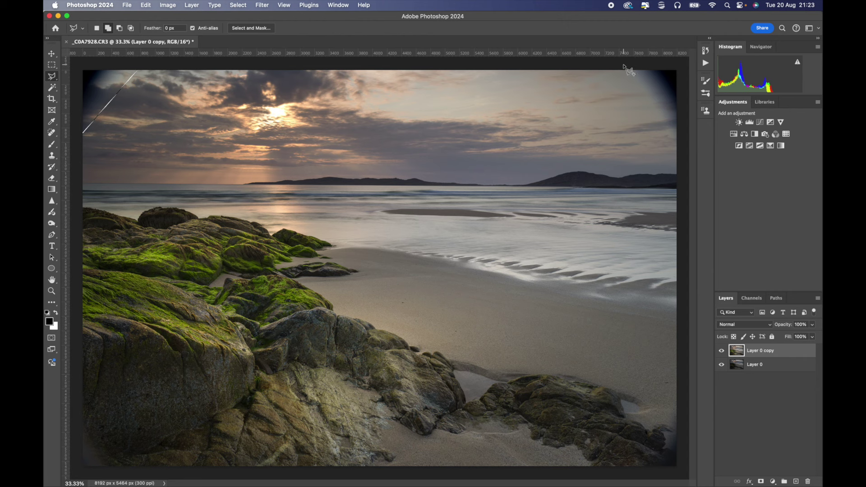
pyautogui.click(684, 157)
pyautogui.click(682, 64)
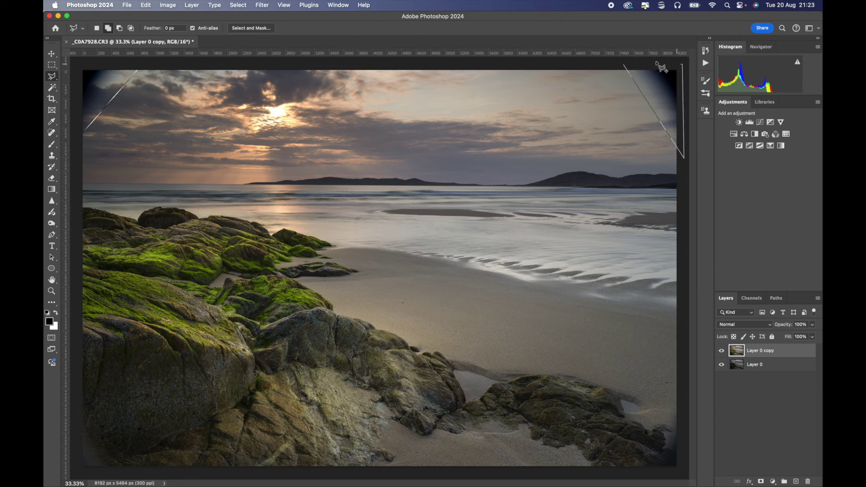
pyautogui.click(623, 65)
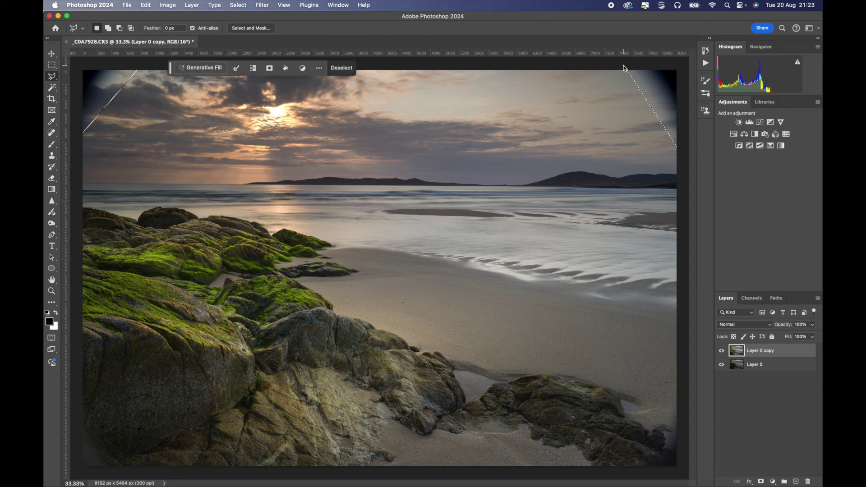
# Step: Add triangles around the photo's dark lower-left and lower-right corners to the selection
pyautogui.keyDown('shift'); pyautogui.click(79, 409); pyautogui.keyUp('shift')
pyautogui.click(128, 470)
pyautogui.click(77, 472)
pyautogui.click(78, 410)
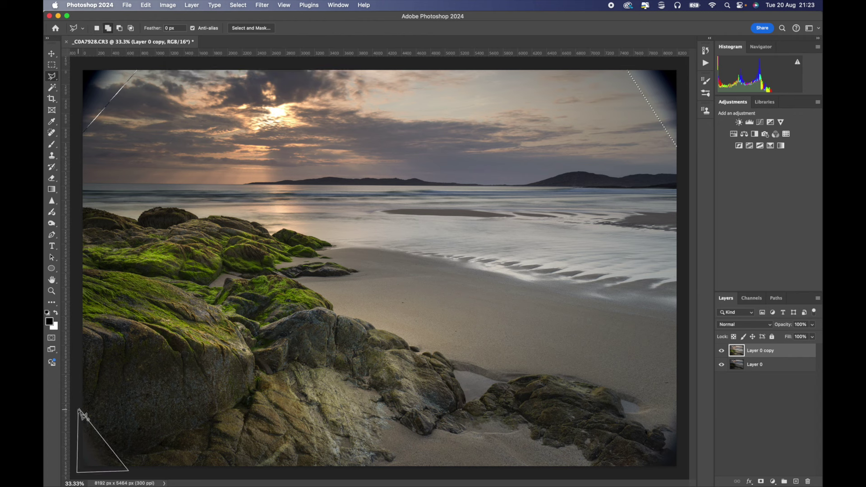
pyautogui.click(682, 404)
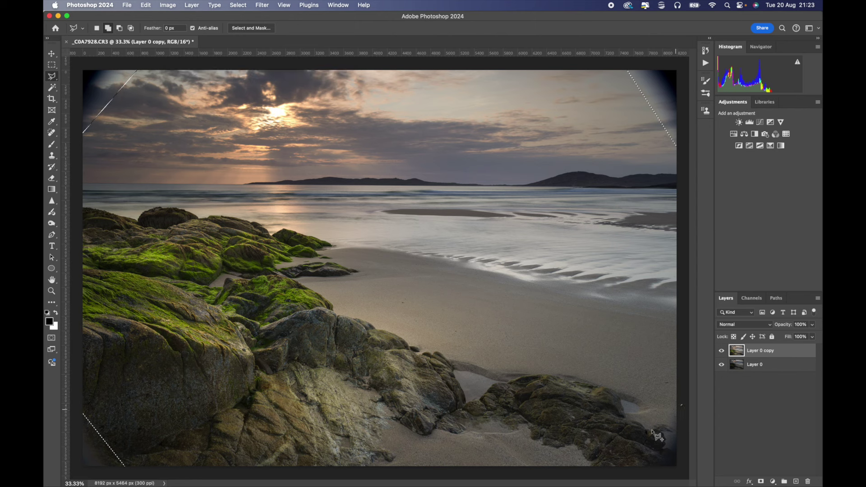
pyautogui.click(624, 473)
pyautogui.click(683, 472)
pyautogui.click(681, 403)
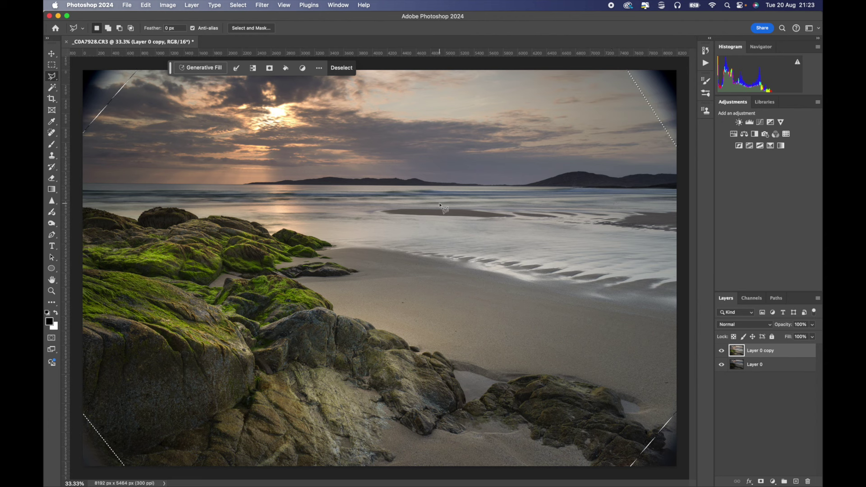
# Step: Fill the four selected dark corners using Generative Fill with an empty prompt
pyautogui.click(201, 68)
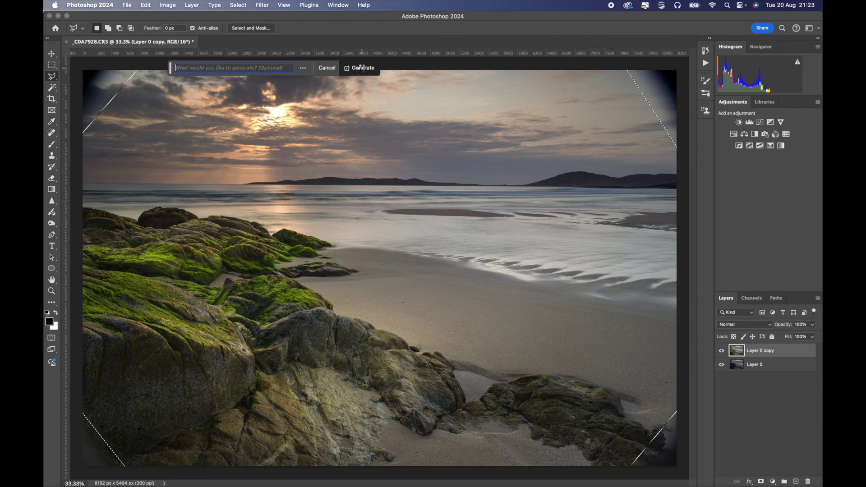
pyautogui.click(362, 68)
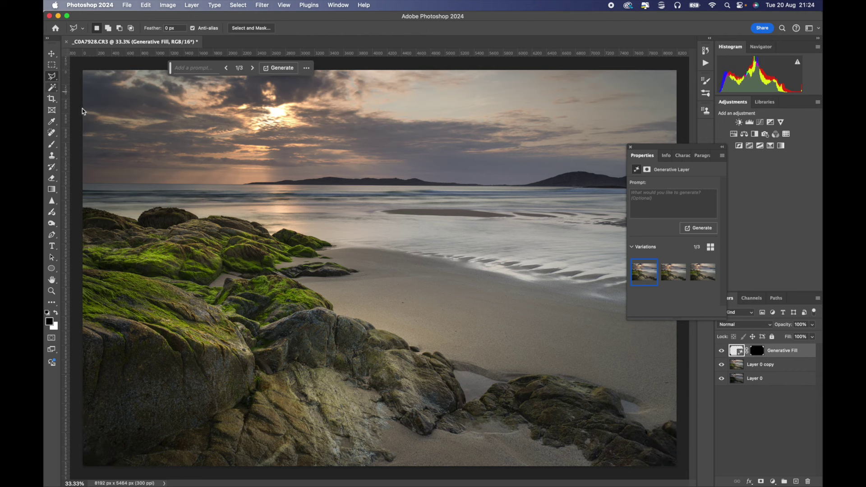
# Step: Compare the three generated variations, keep the first one, and merge the Generative Fill layer down into Layer 0 copy
pyautogui.moveTo(674, 275)
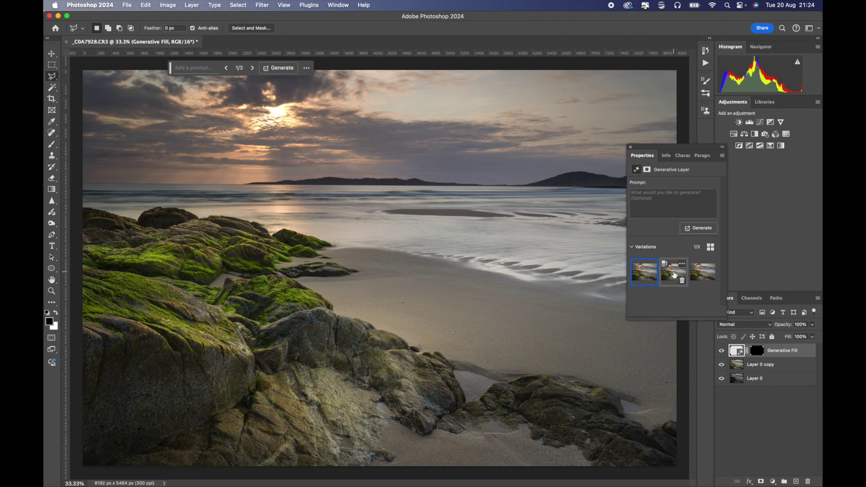
pyautogui.click(672, 273)
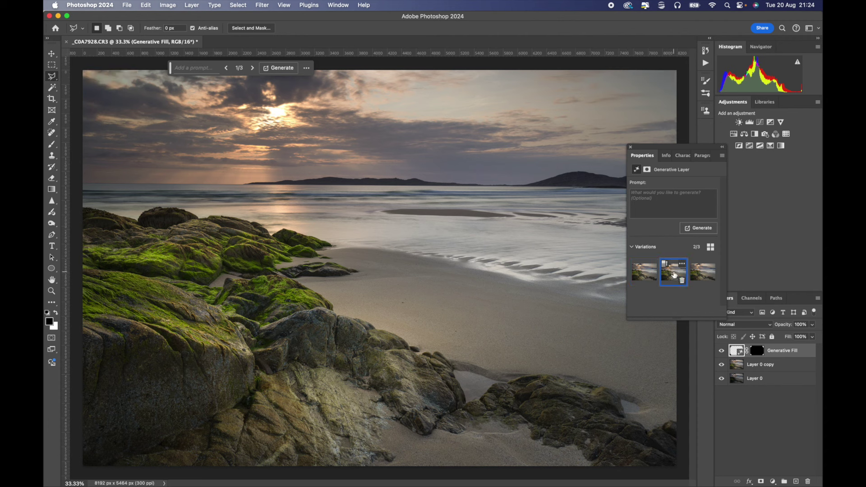
pyautogui.moveTo(709, 276)
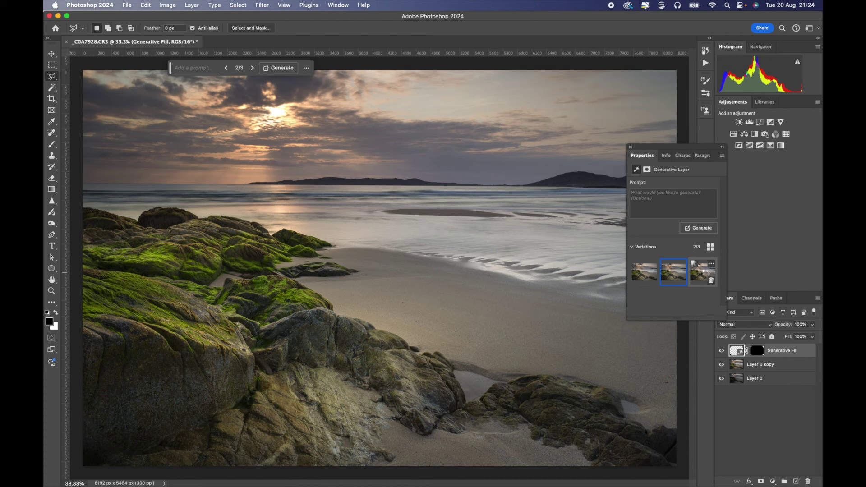
pyautogui.click(706, 276)
pyautogui.moveTo(646, 274)
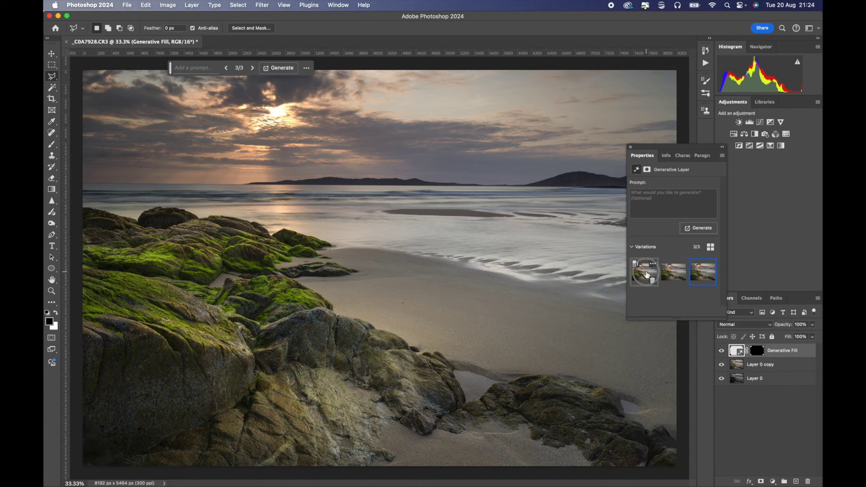
pyautogui.click(644, 273)
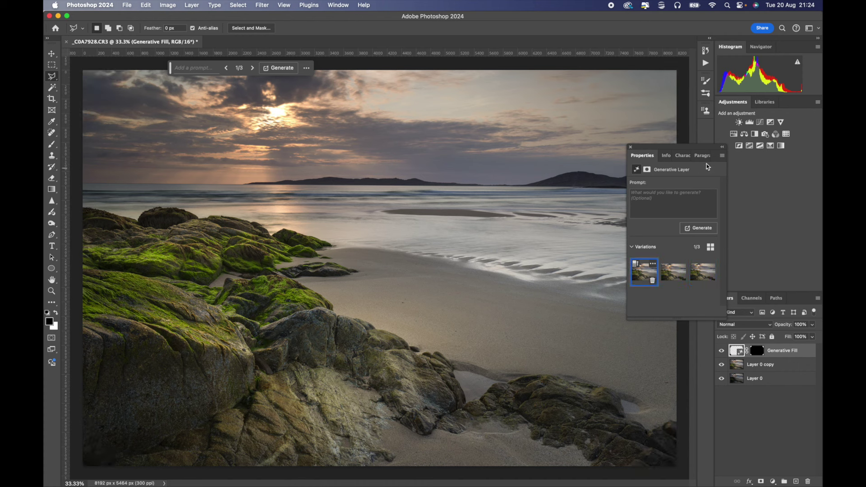
pyautogui.click(630, 147)
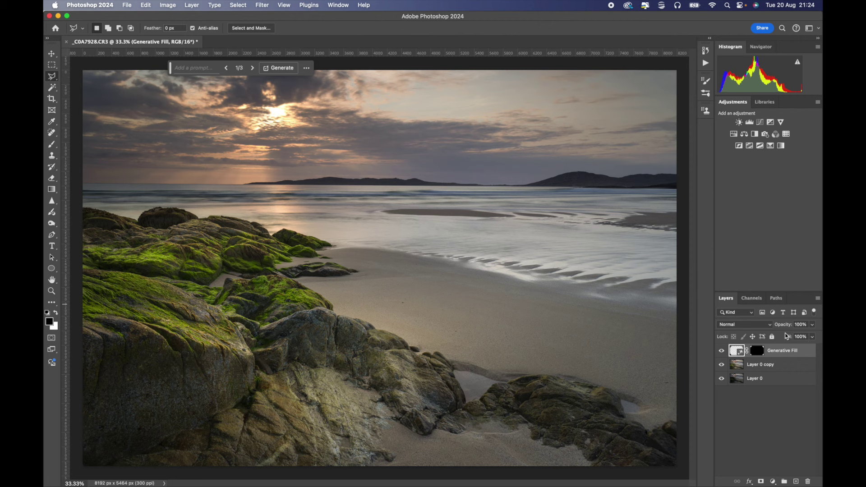
pyautogui.press('Delete')
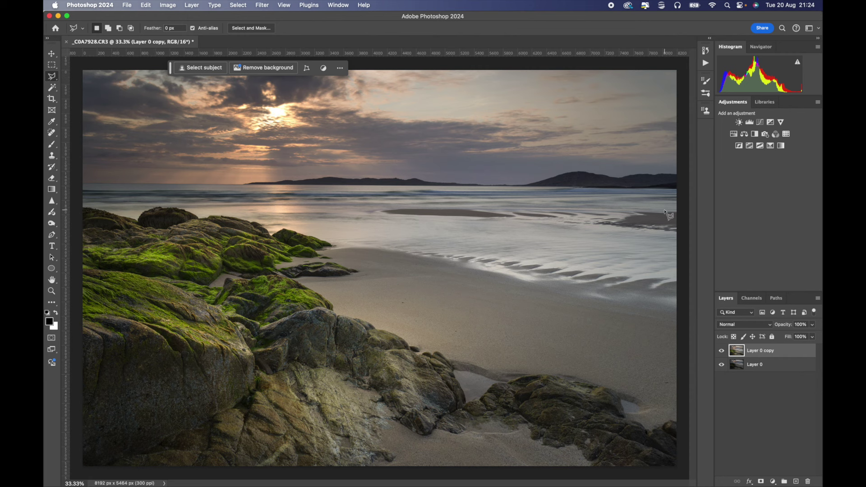
# Step: Add a Curves adjustment with a midtone point and a highlight point at input 200, output 196, and merge it into Layer 0 copy
pyautogui.click(759, 122)
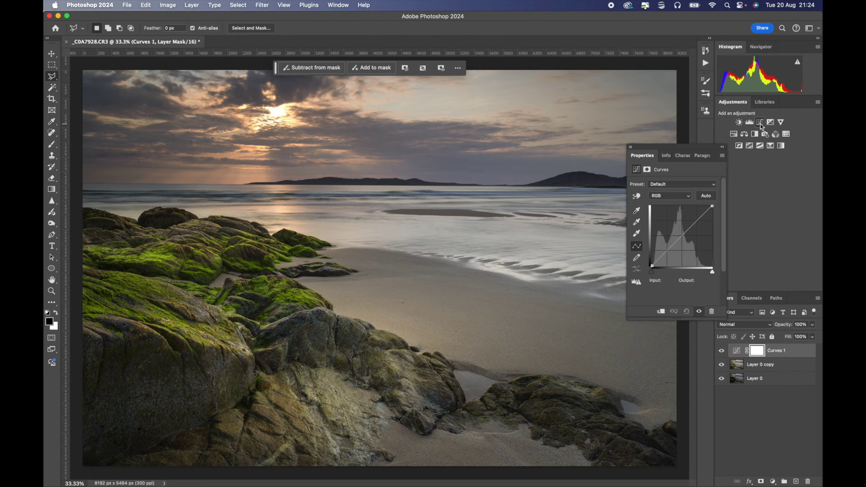
pyautogui.moveTo(652, 266); pyautogui.dragTo(699, 219)
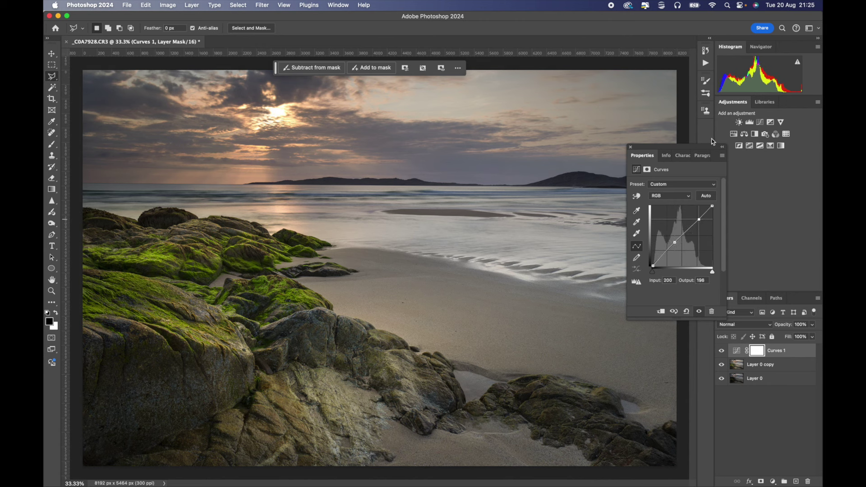
pyautogui.click(632, 147)
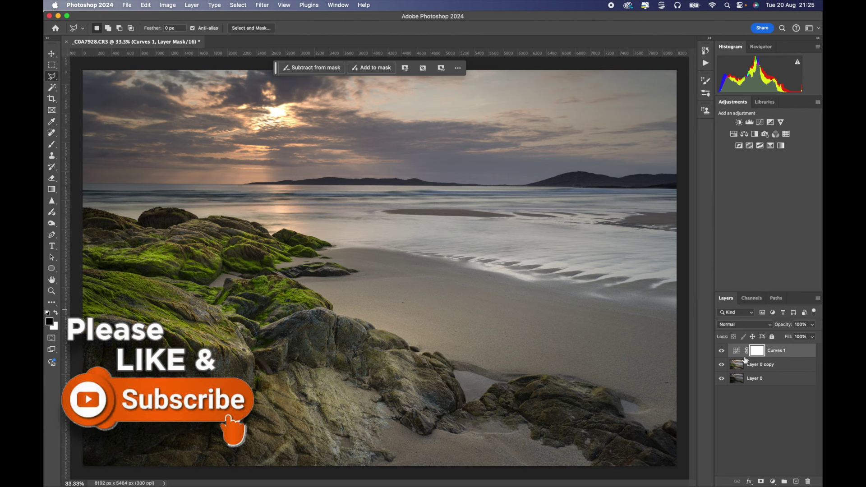
pyautogui.press('BackSpace')
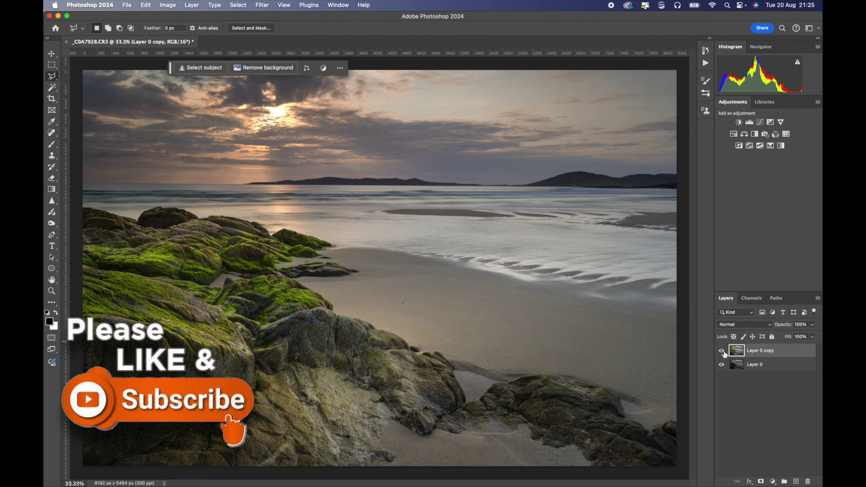
# Step: Hide and show Layer 0 copy to compare the edited photo with the original
pyautogui.click(721, 351)
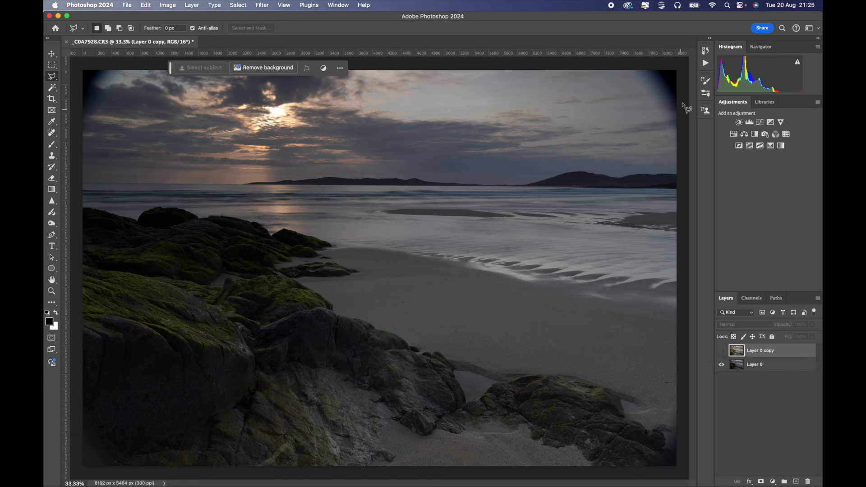
pyautogui.click(721, 351)
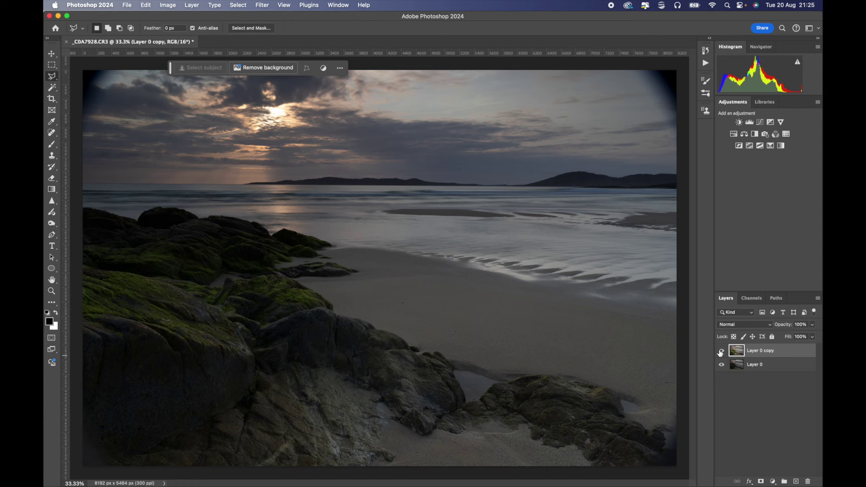